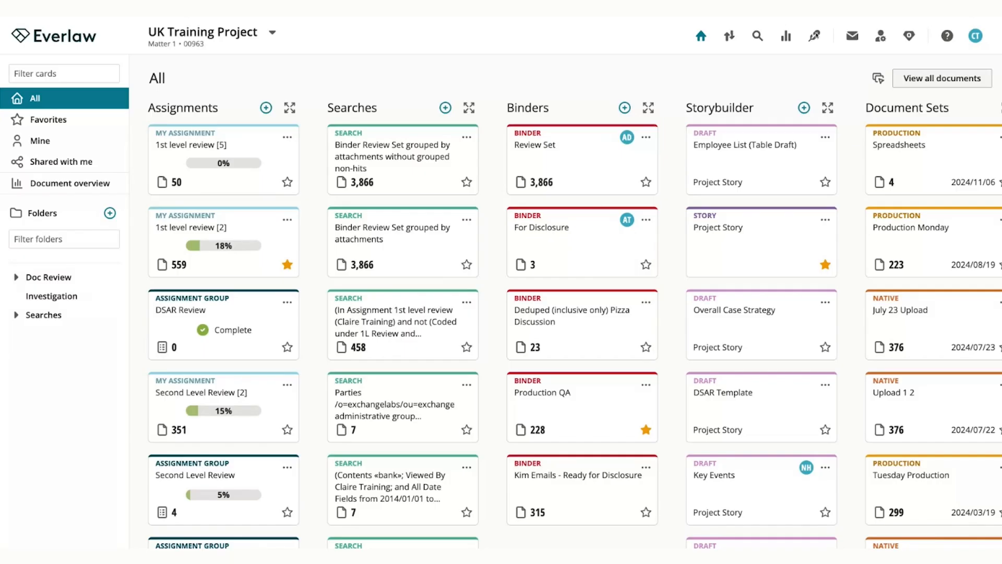
Step: Open the Entities page in the database settings and look through the list of entities
click(883, 35)
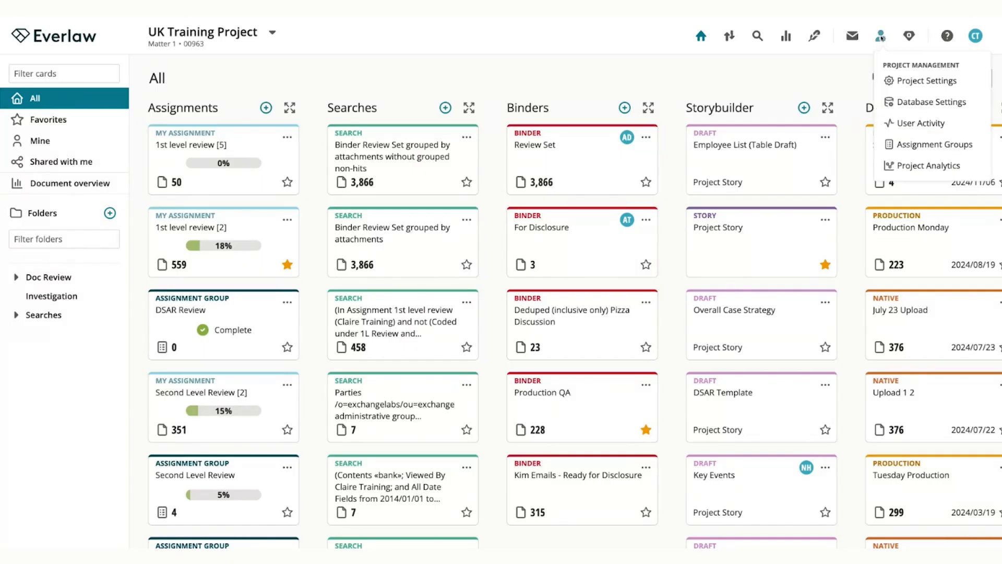
click(932, 101)
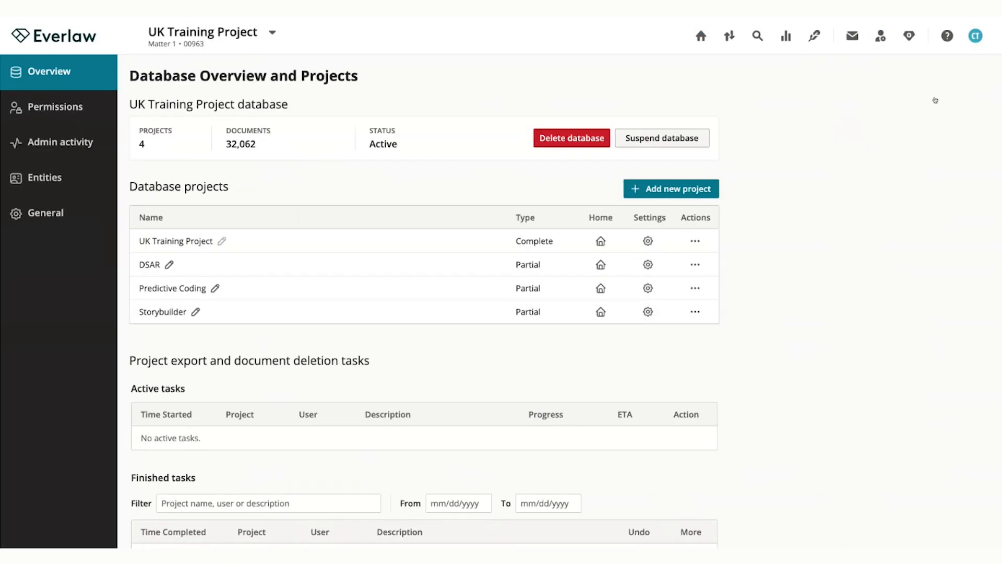
click(78, 182)
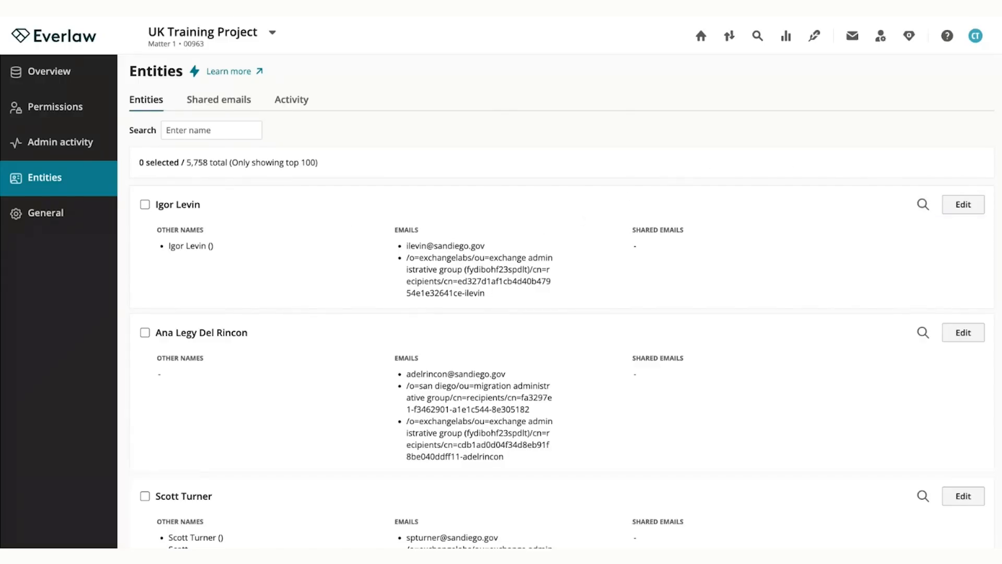
drag(187, 163, 229, 162)
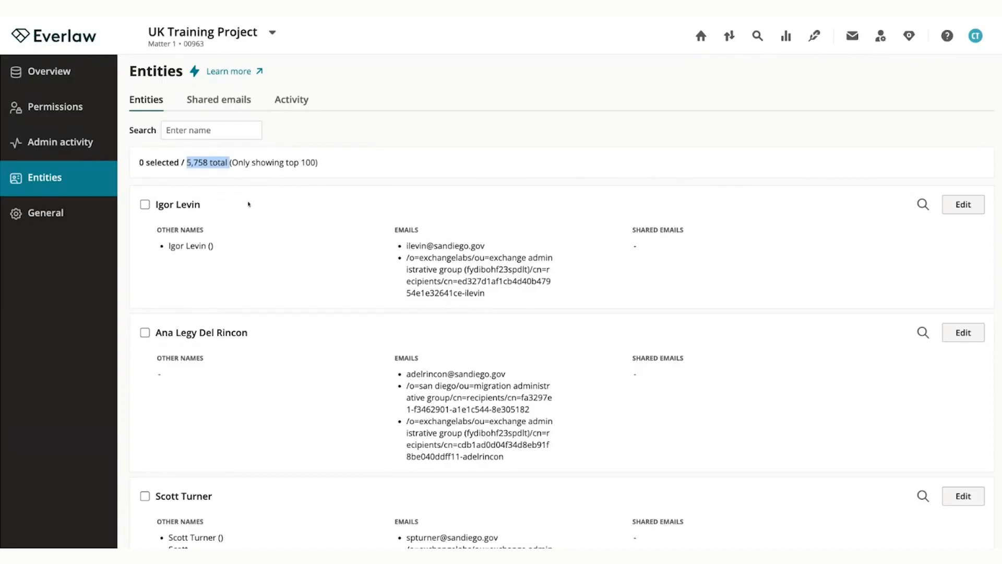
click(342, 155)
scroll(372, 246, down, 8)
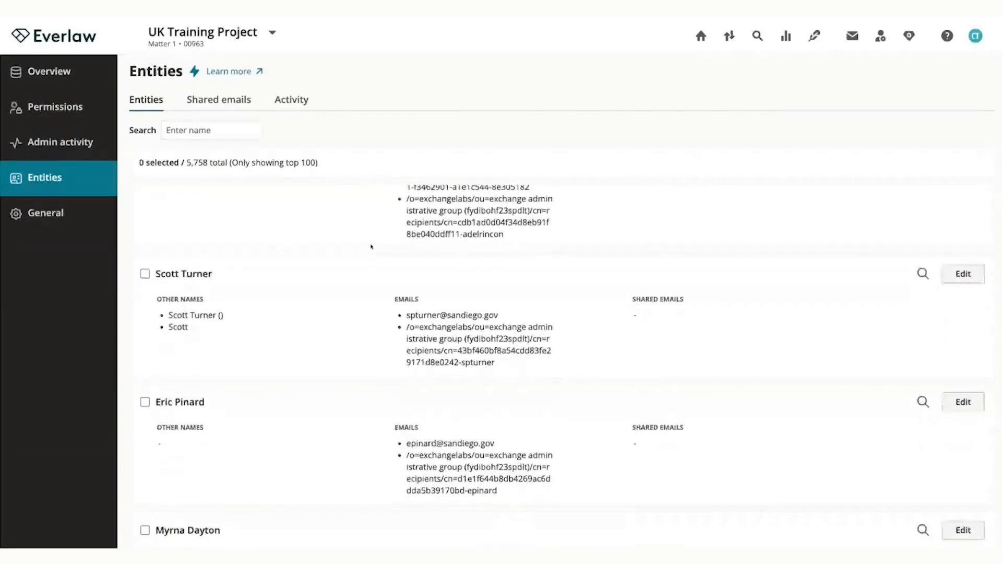
scroll(371, 246, down, 5)
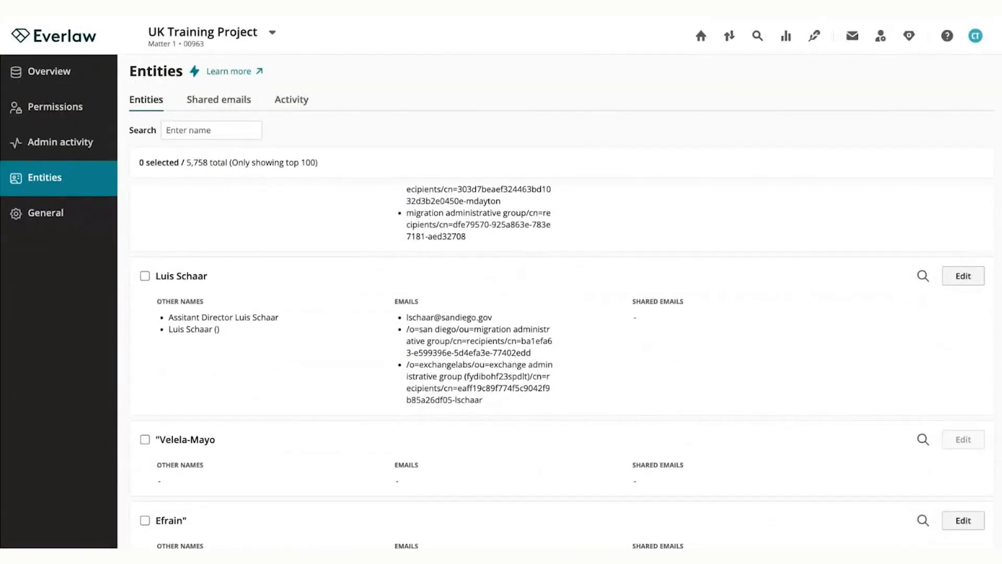
Step: Search the entities for "sha", look through the matching entries, and clear the search
click(208, 131)
text(sha)
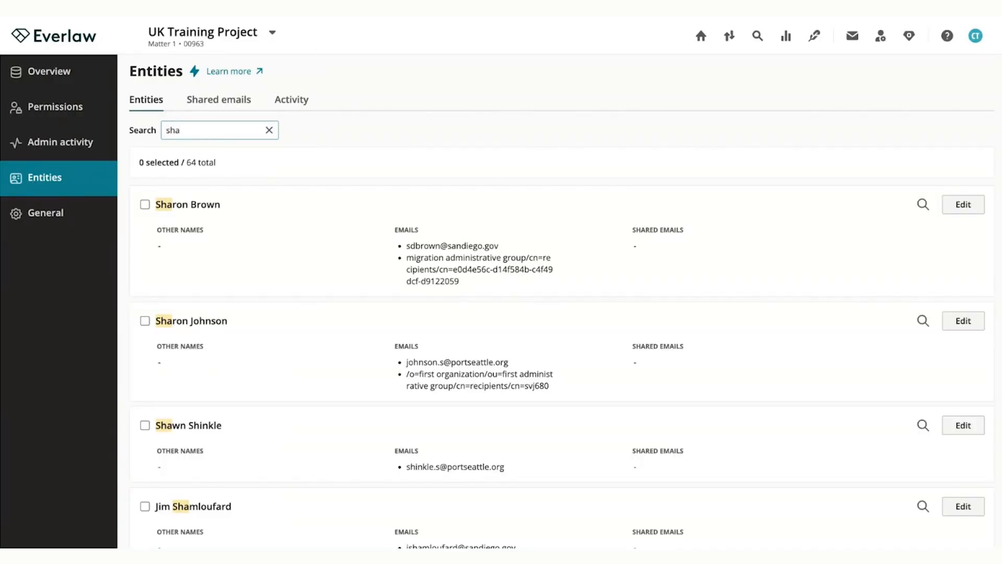
scroll(320, 298, down, 5)
scroll(320, 298, down, 2)
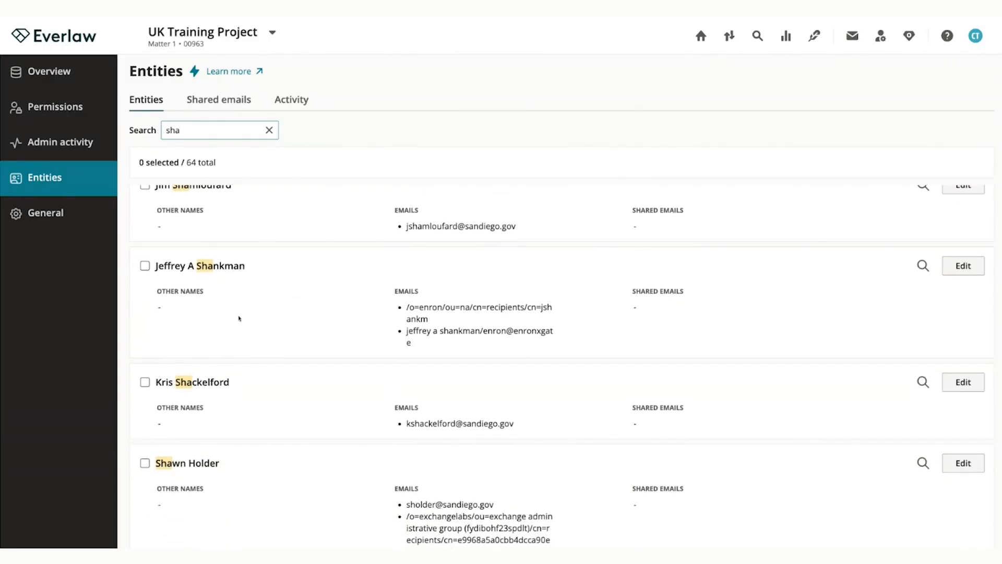
scroll(239, 319, up, 1)
scroll(239, 318, up, 3)
click(269, 132)
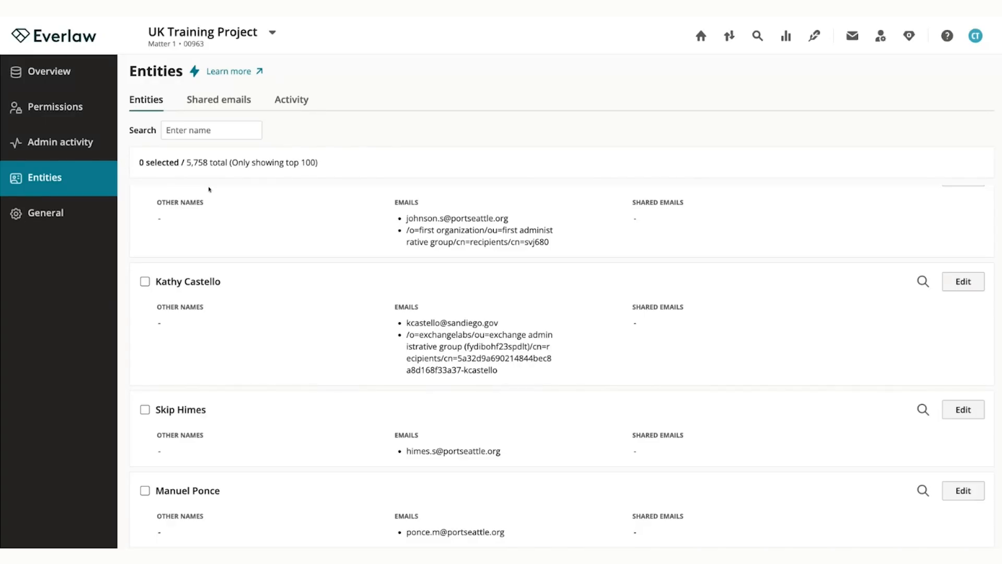
scroll(209, 189, up, 3)
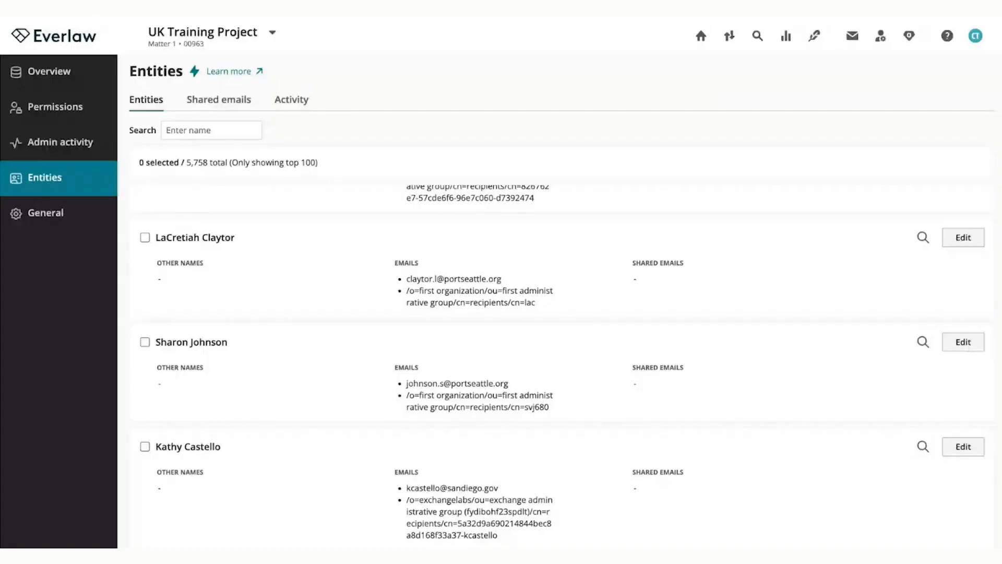
Step: Search the entity list by the person's first name to find possible duplicate entities
click(198, 129)
text(S)
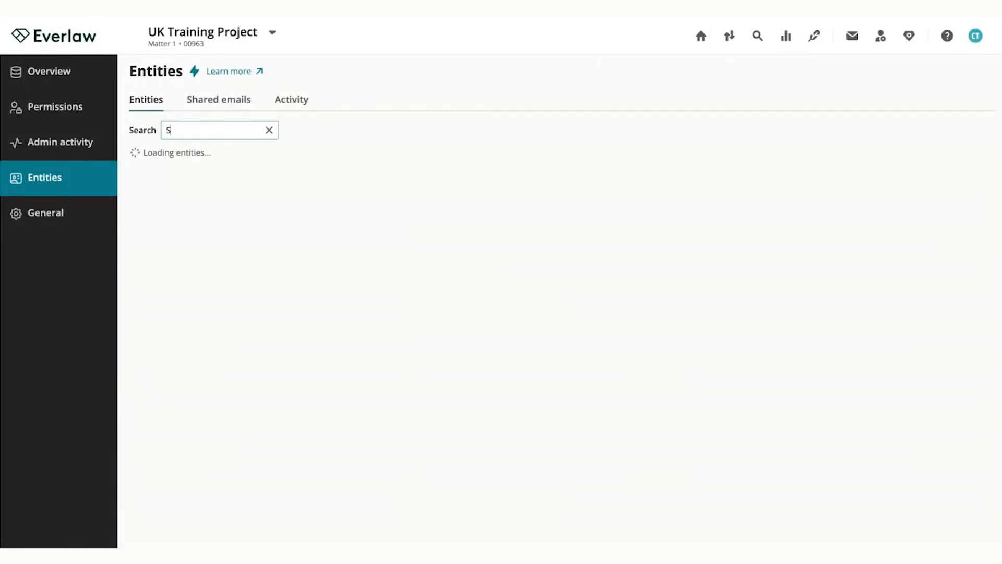
text(haron)
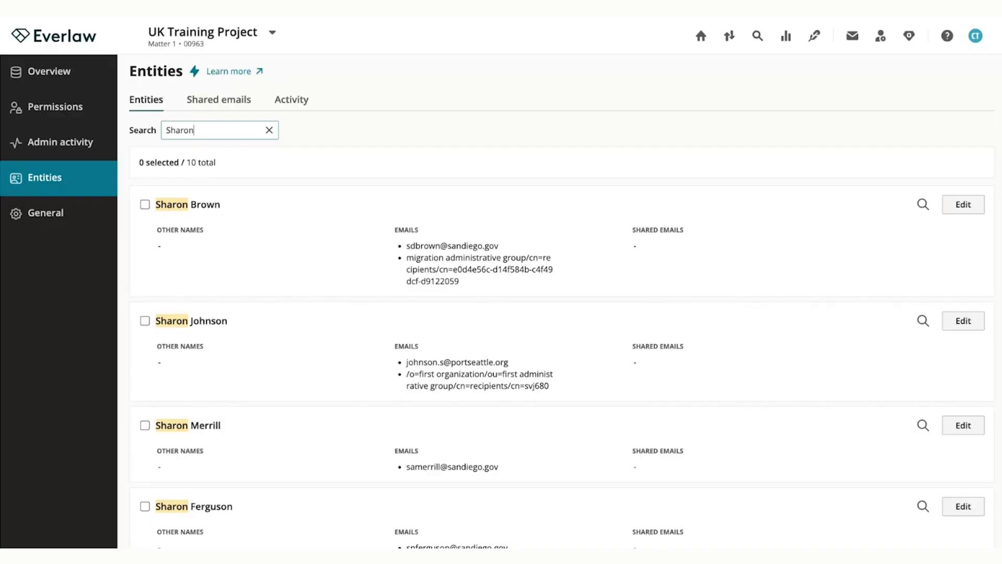
Step: Merge the first and fourth entities in the search results and close the update confirmation
click(145, 204)
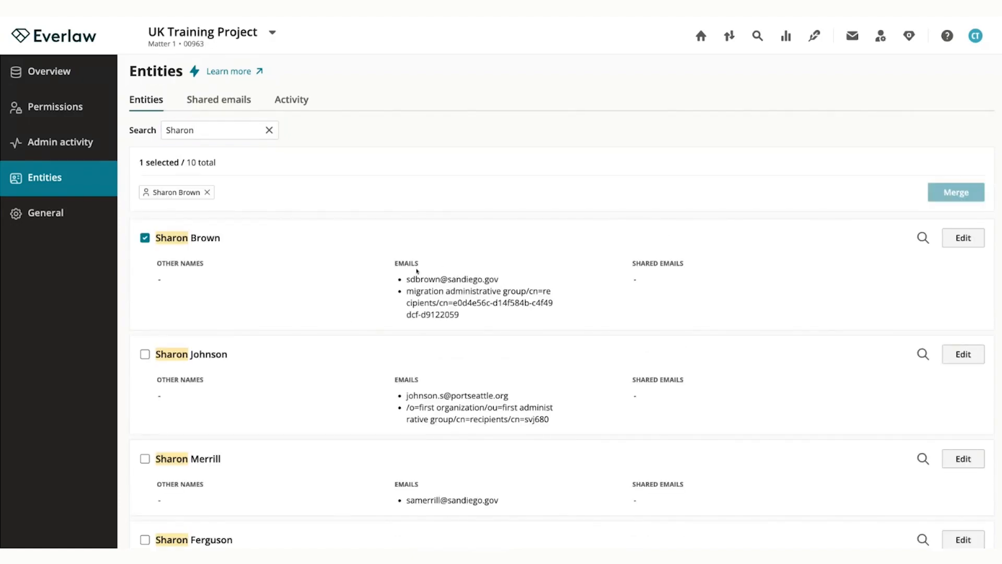
scroll(505, 282, down, 2)
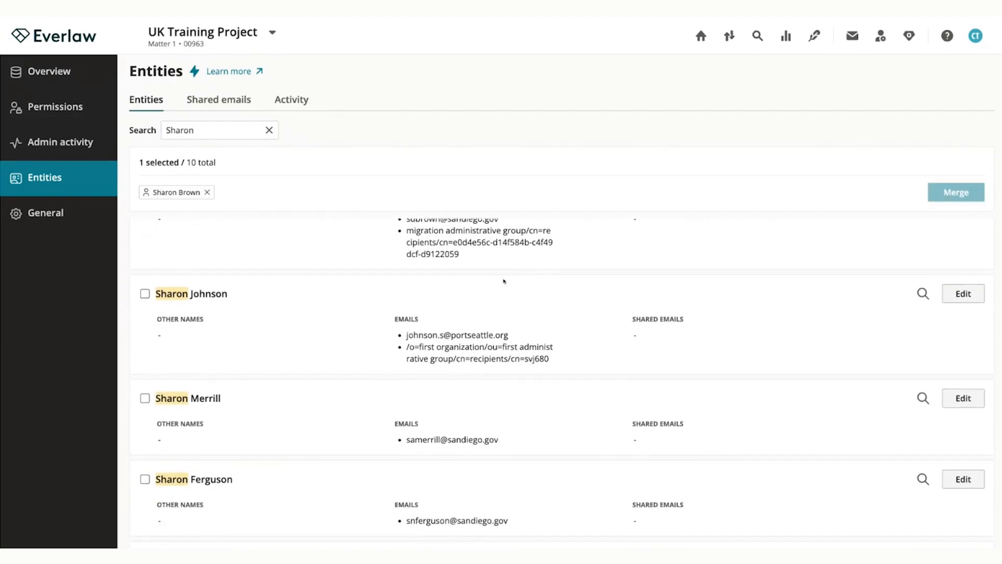
scroll(561, 242, down, 2)
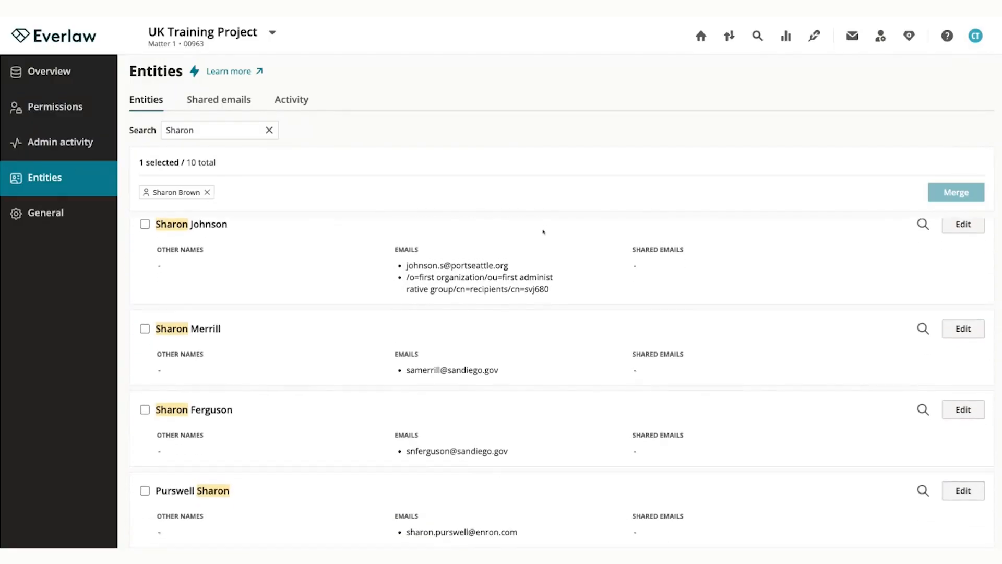
click(144, 401)
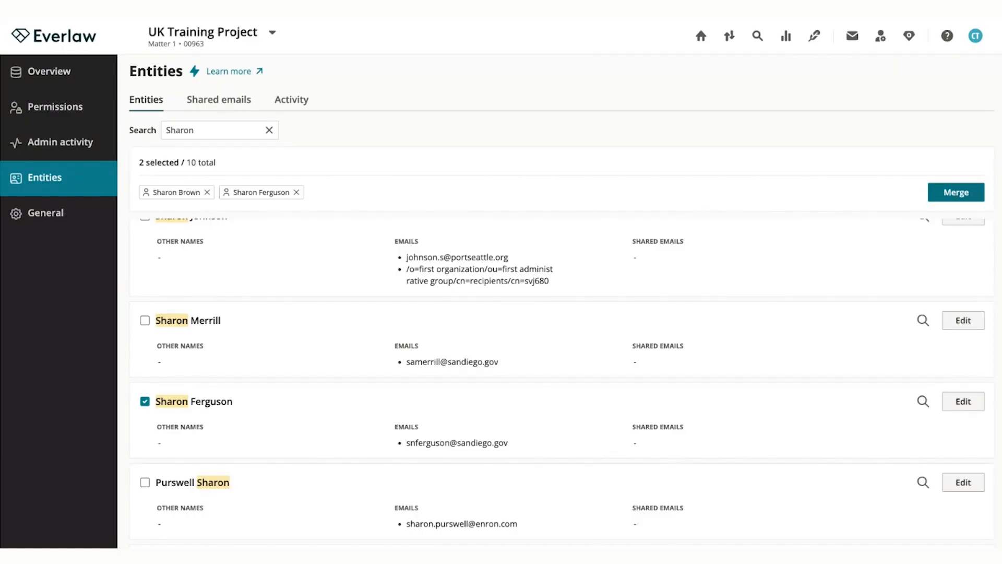
click(966, 195)
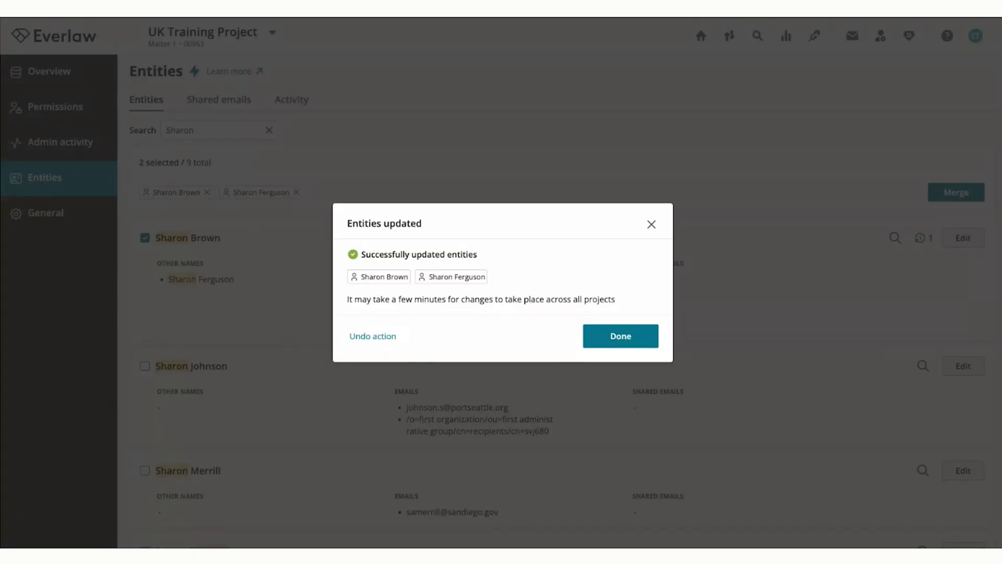
click(614, 338)
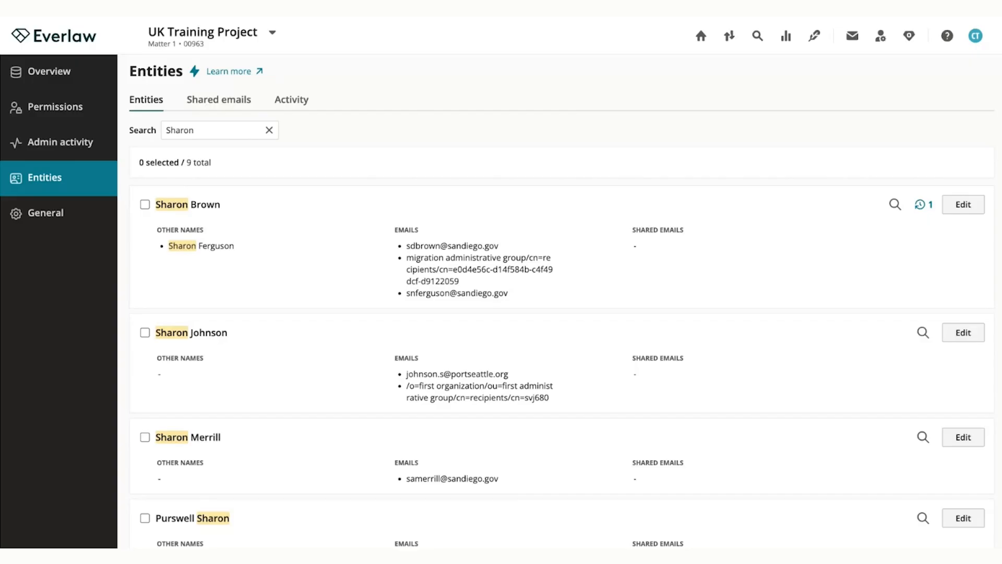
Step: Replace the entity search with "tri" and look through the matching entities
click(269, 130)
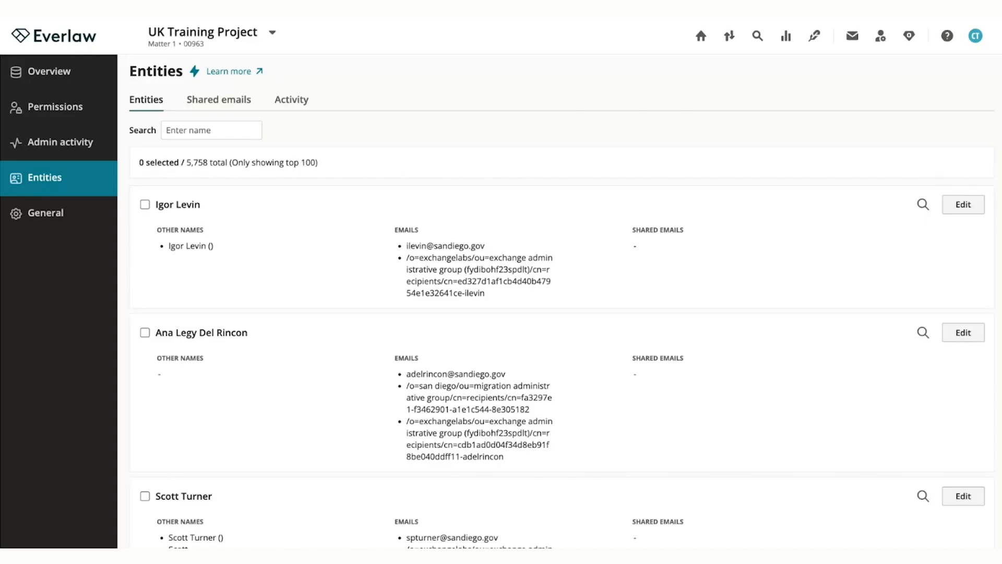
click(208, 132)
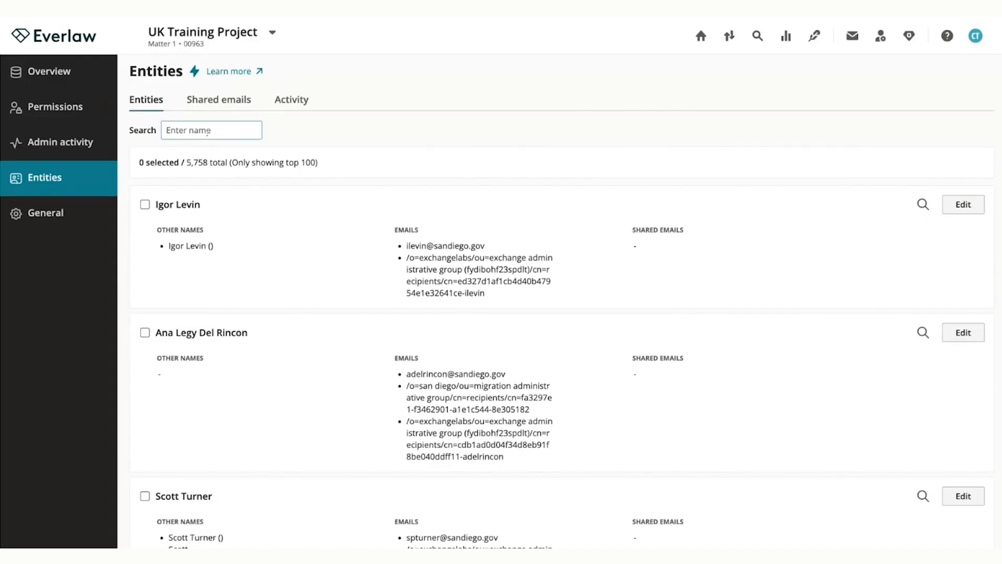
text(tri)
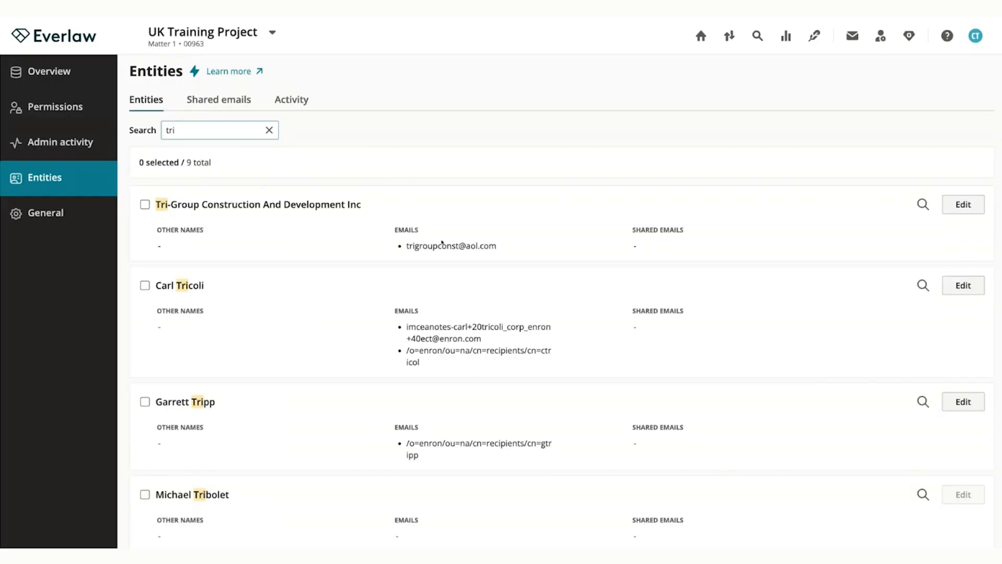
scroll(463, 255, down, 5)
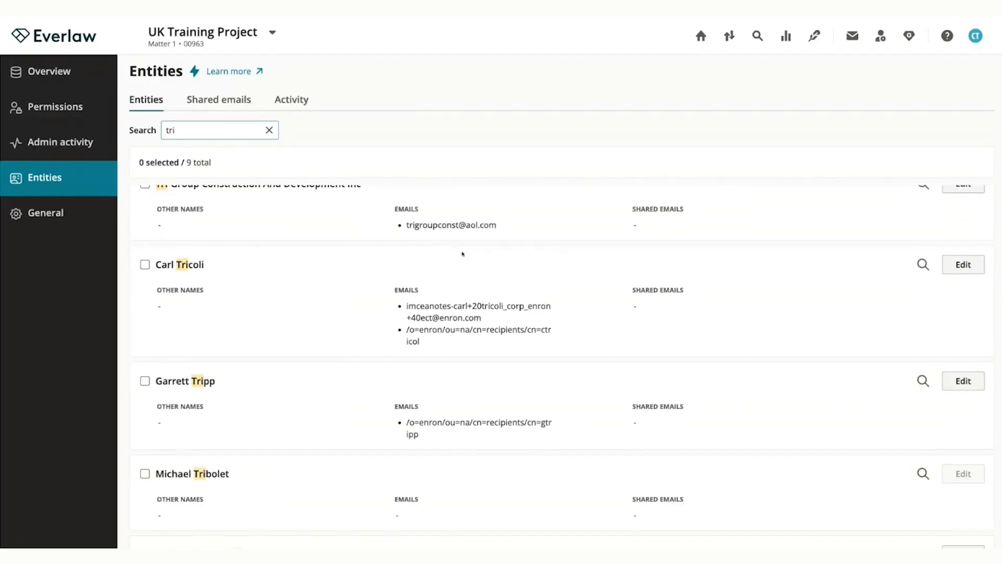
scroll(463, 254, down, 4)
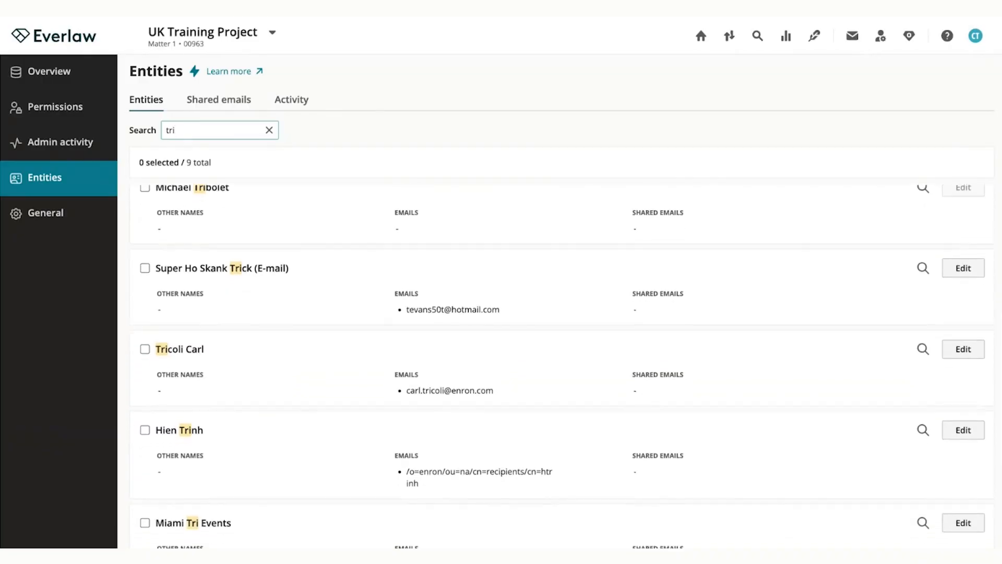
scroll(463, 255, up, 5)
scroll(491, 244, up, 3)
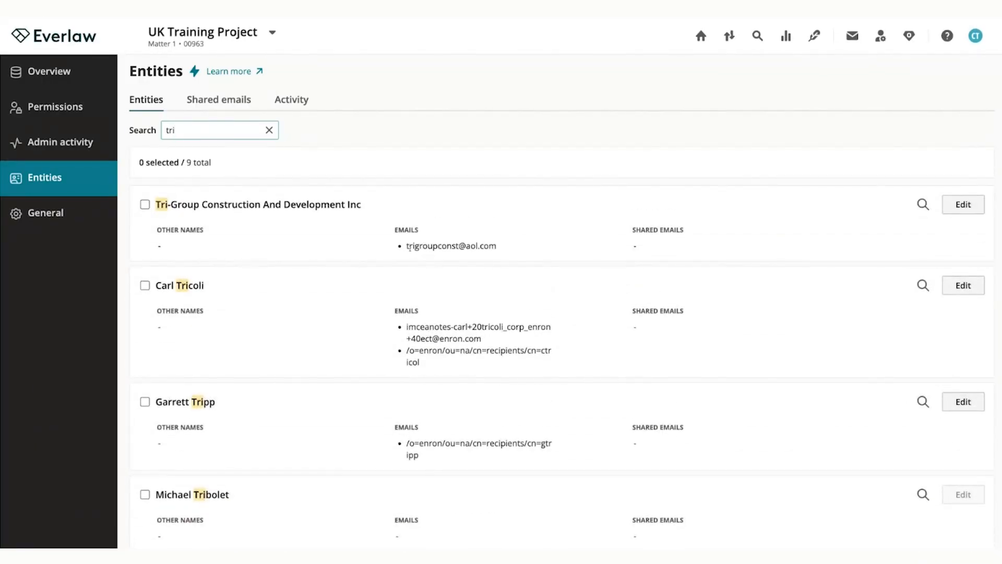
Step: Mark the Tri-Group Construction And Development Inc email as shared, skipping the removal of incorrect emails, and submit the entity edit
click(964, 211)
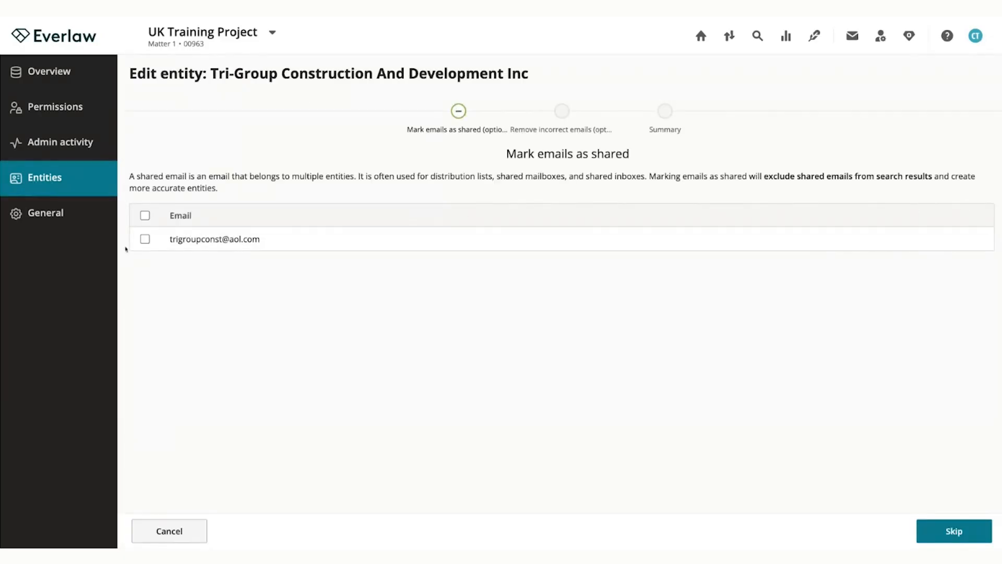
click(145, 238)
click(945, 532)
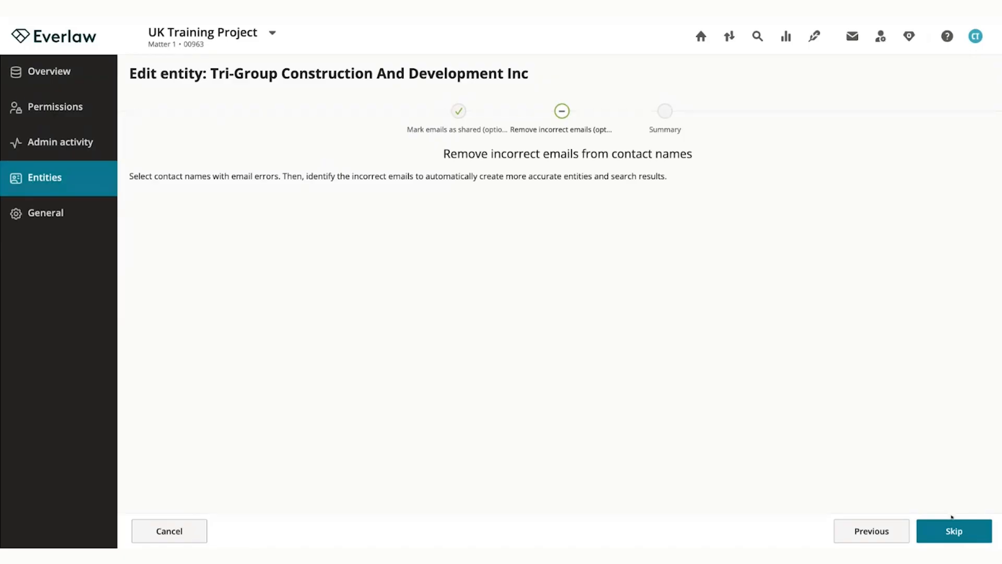
click(957, 530)
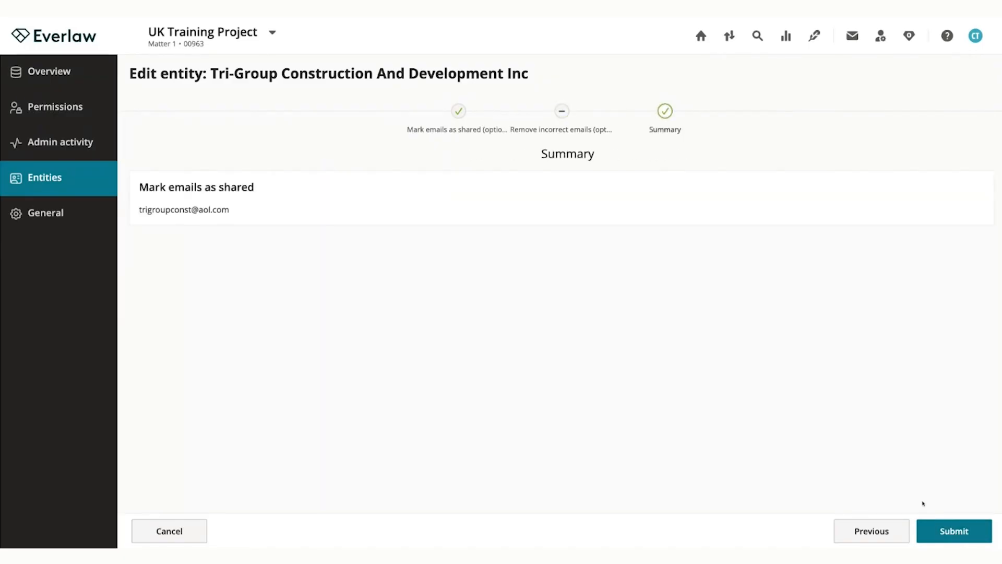
click(962, 531)
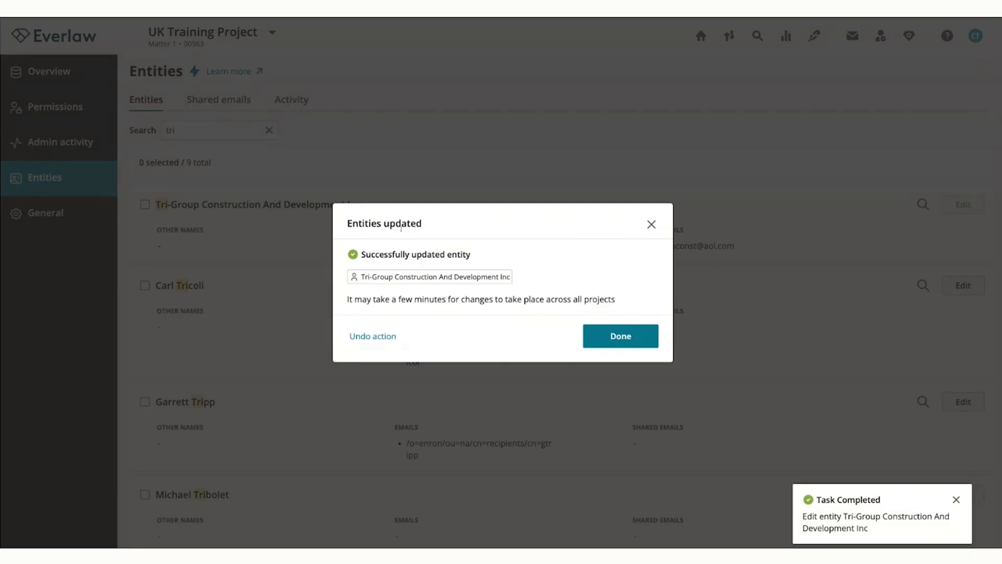
click(623, 337)
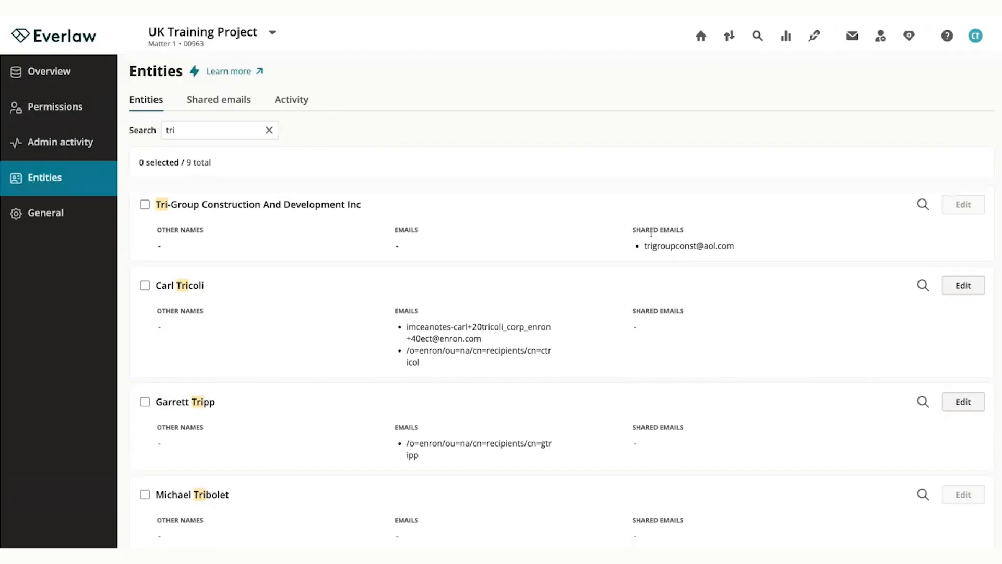
Step: Look through the remaining "tri" matches, clear the entity search, and view the list of shared emails
scroll(767, 297, down, 8)
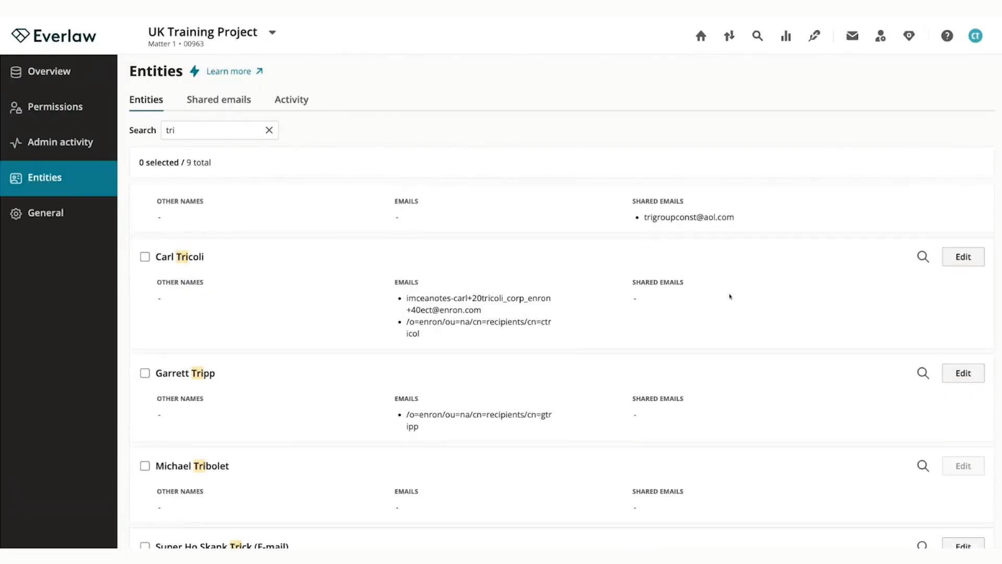
scroll(771, 300, up, 8)
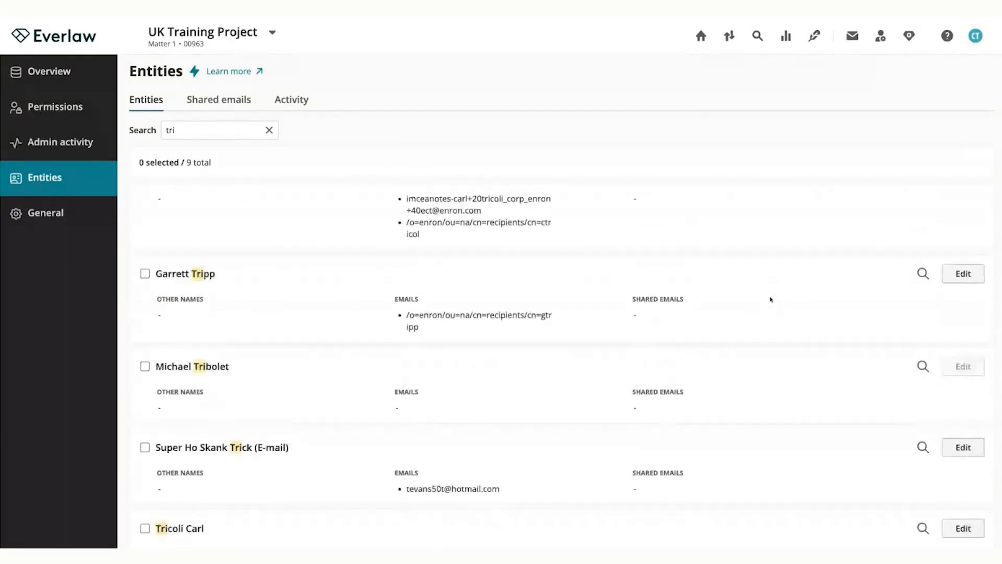
click(269, 130)
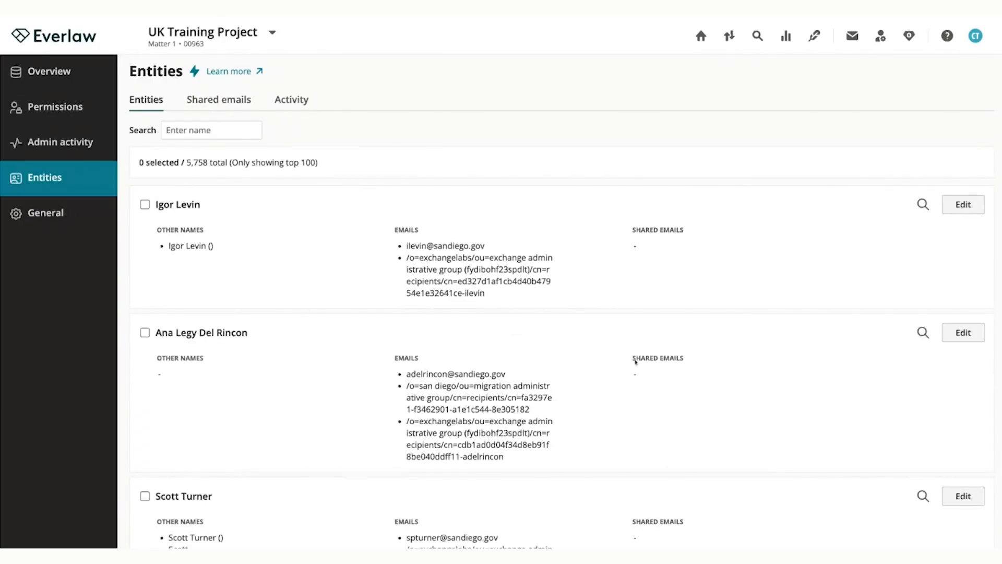
click(217, 102)
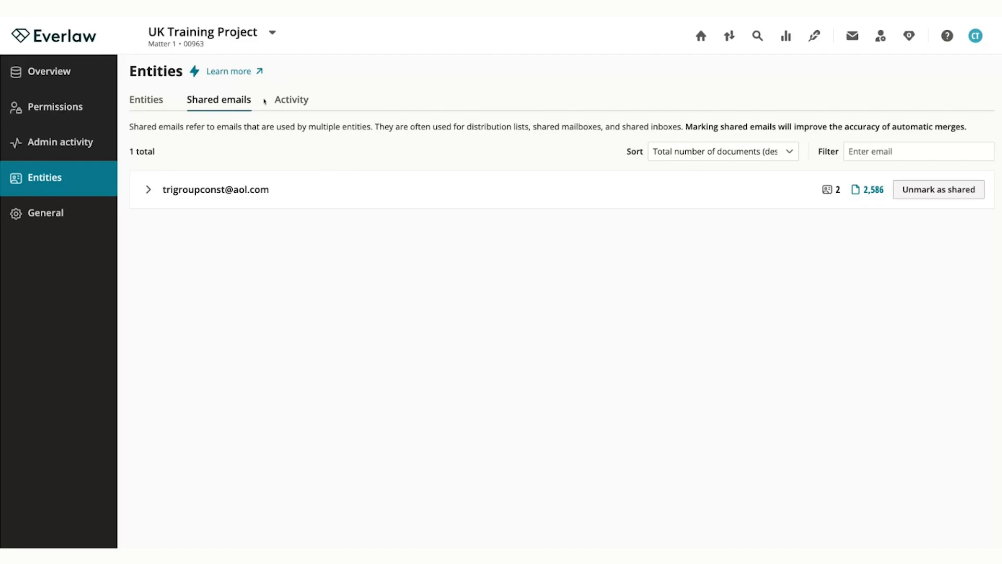
Step: Return to the full entity list and open the second entity for editing
click(148, 101)
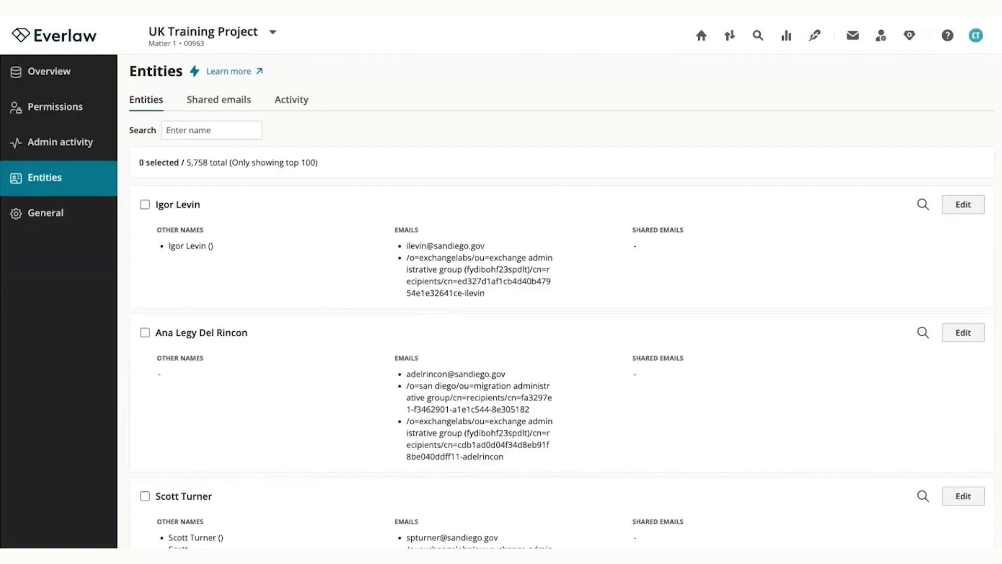
click(966, 334)
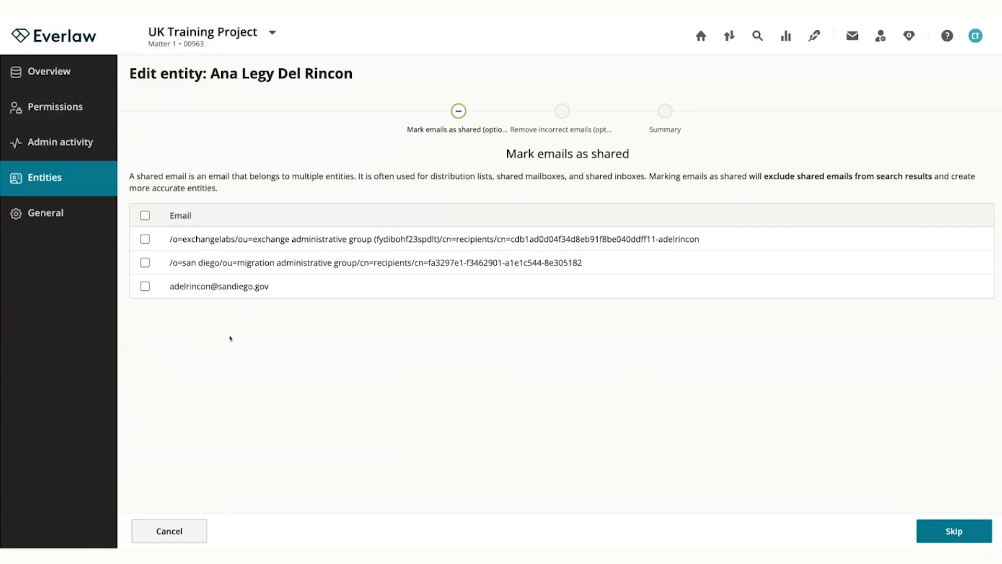
click(145, 262)
click(938, 533)
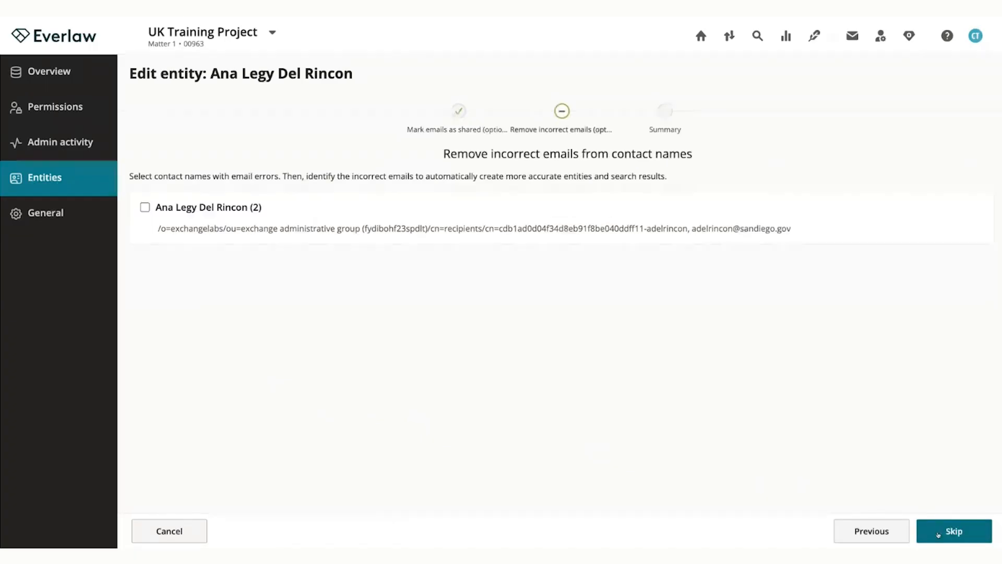
click(851, 531)
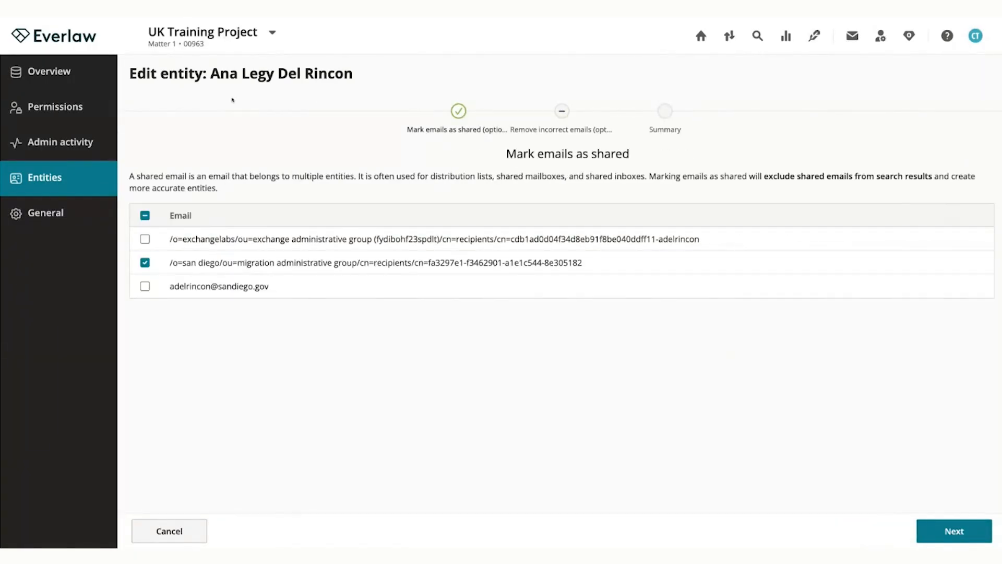
click(145, 263)
Step: Skip marking shared emails, remove the San Diego migration administrative group email from the entity's contact name, and submit the edit
click(987, 533)
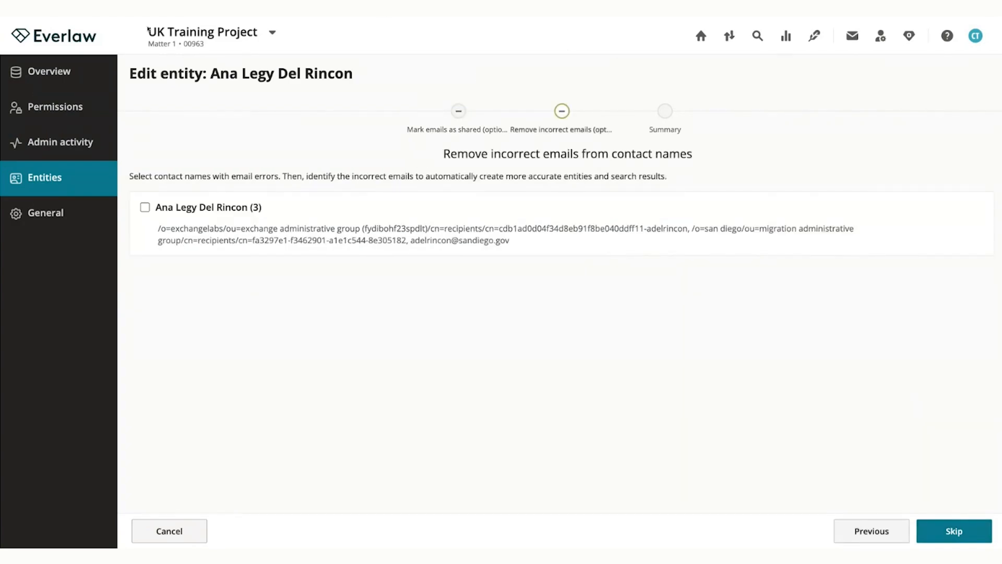
click(146, 207)
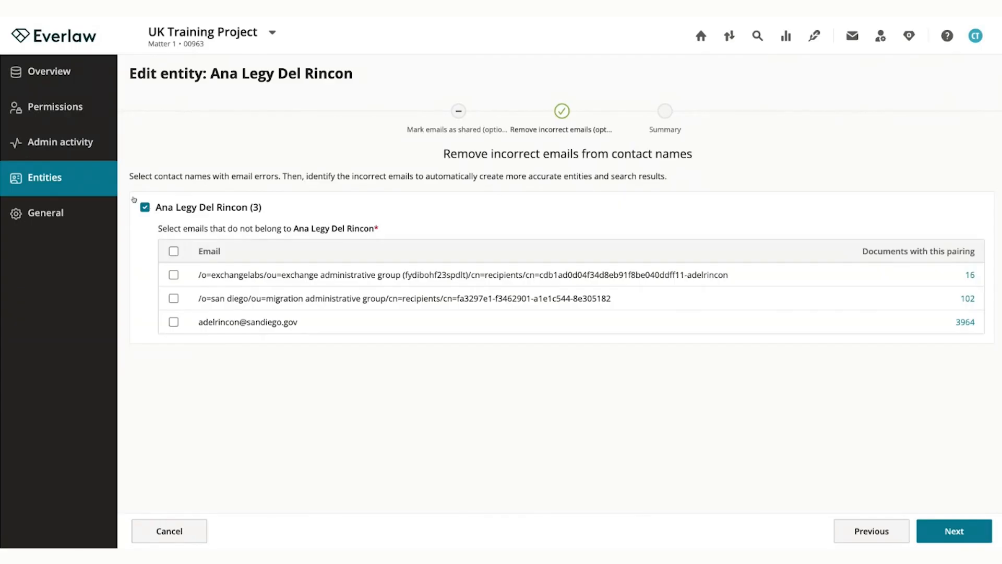
click(145, 208)
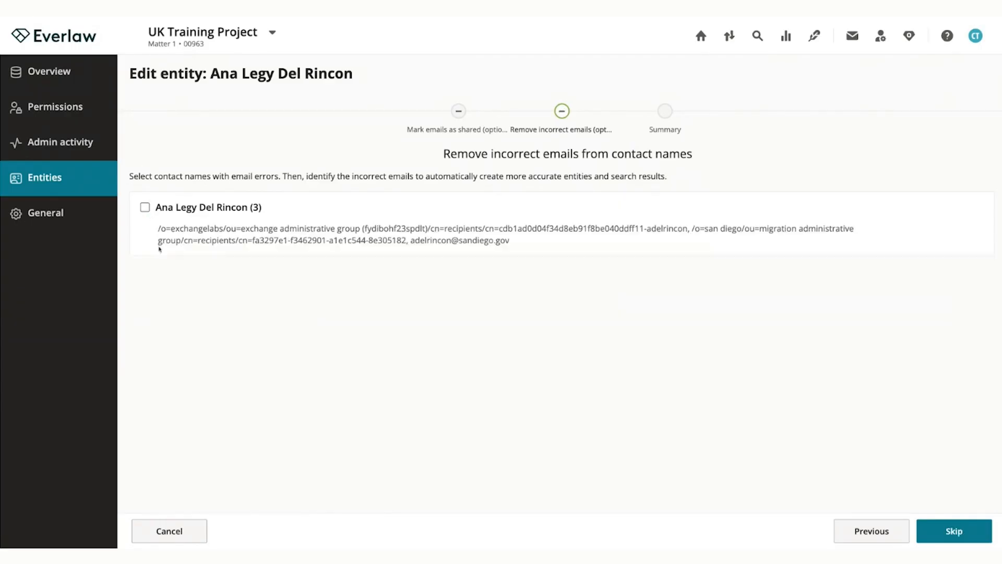
click(145, 207)
click(174, 298)
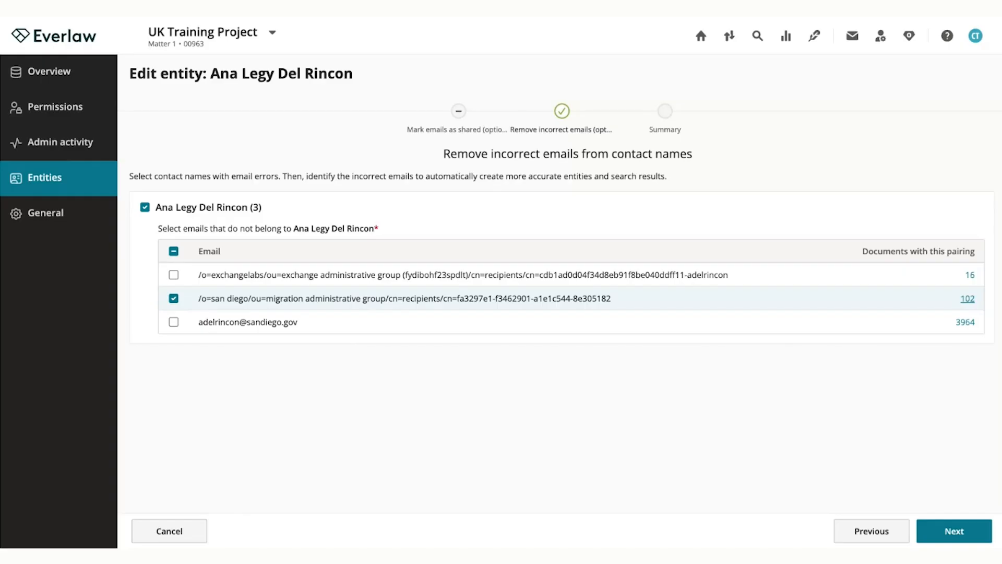
click(965, 532)
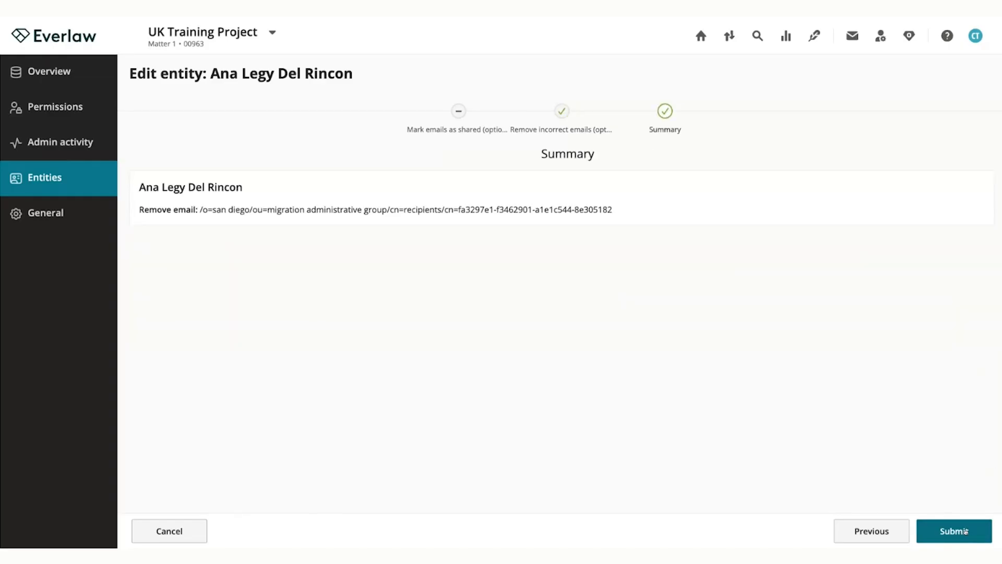
click(966, 532)
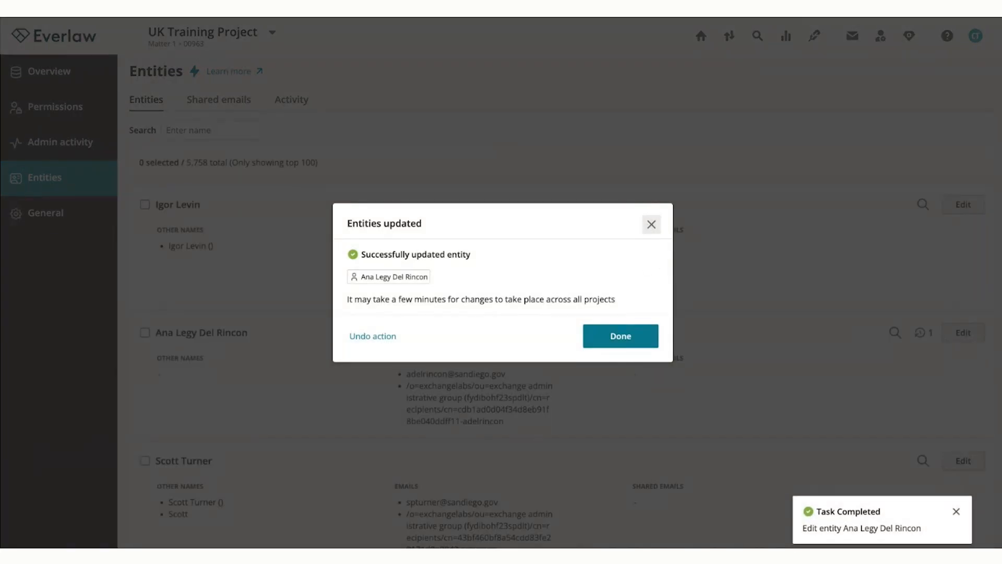
Step: Close the entity update confirmation and view the log of entity activity
click(652, 224)
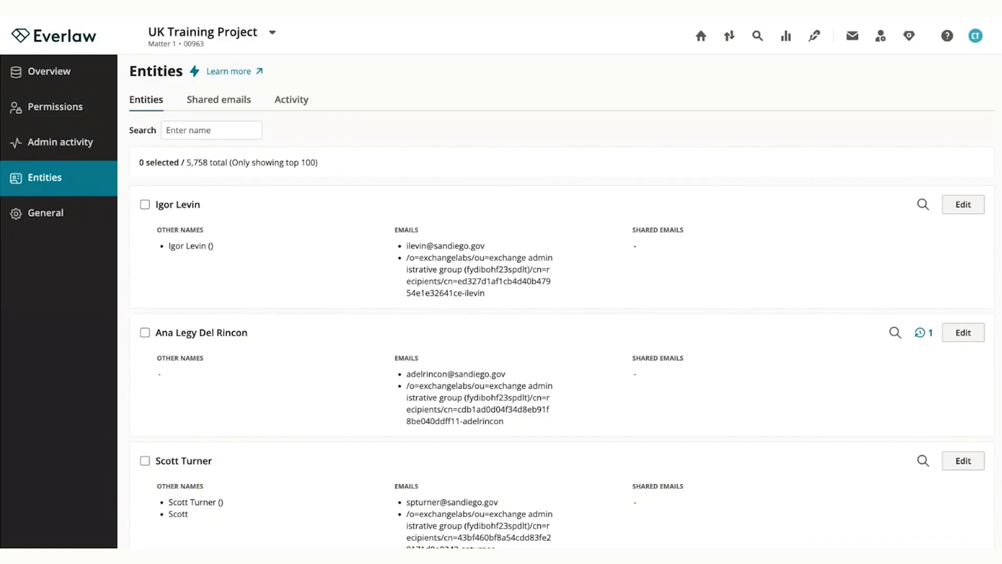
click(296, 102)
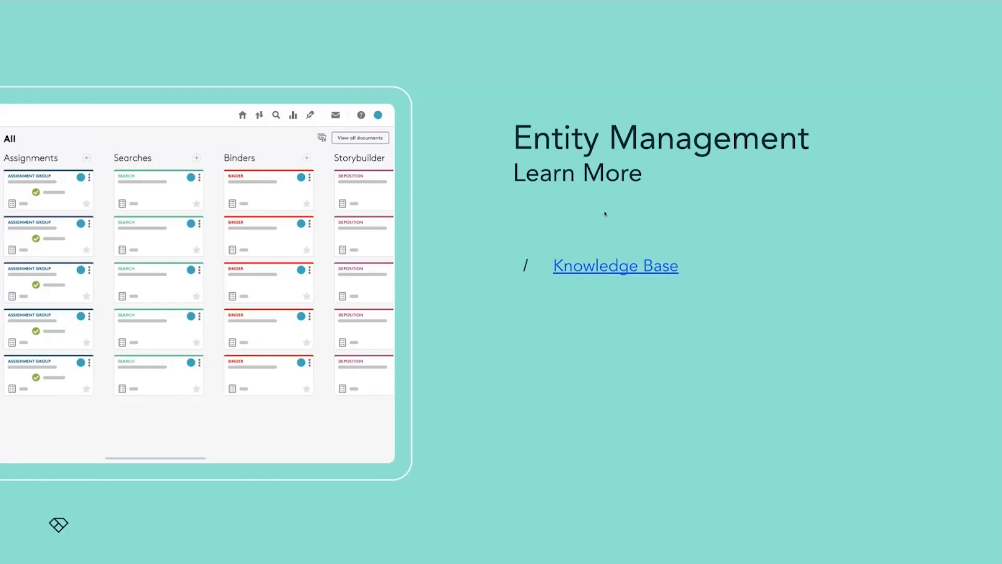
key(Right)
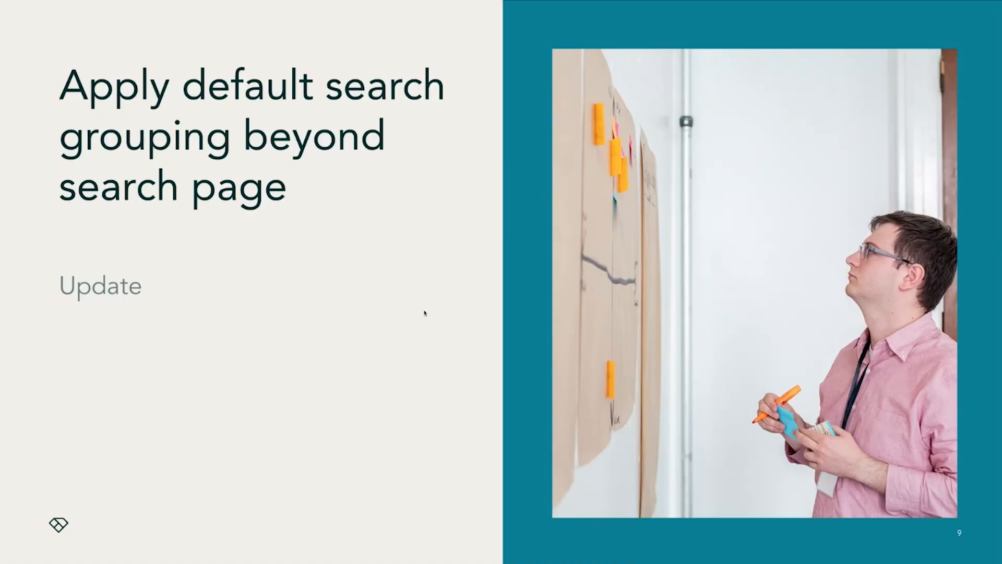
key(Right)
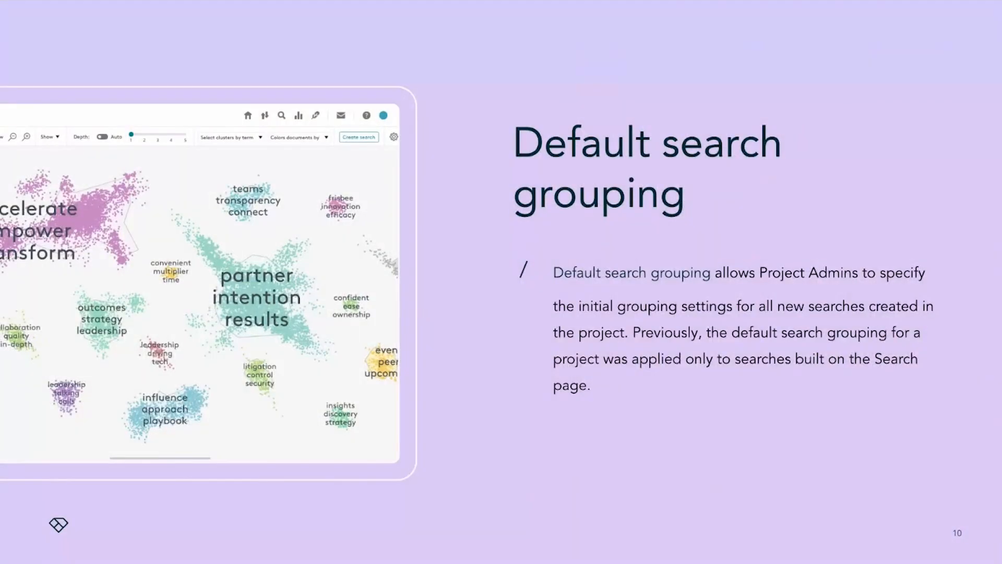
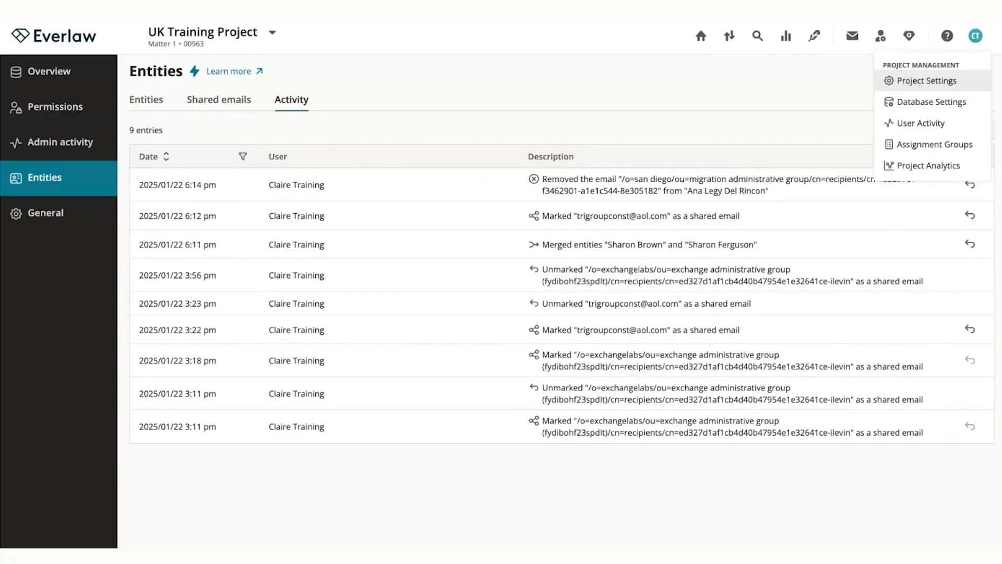
Step: Open the general project settings at the default search grouping options
click(927, 81)
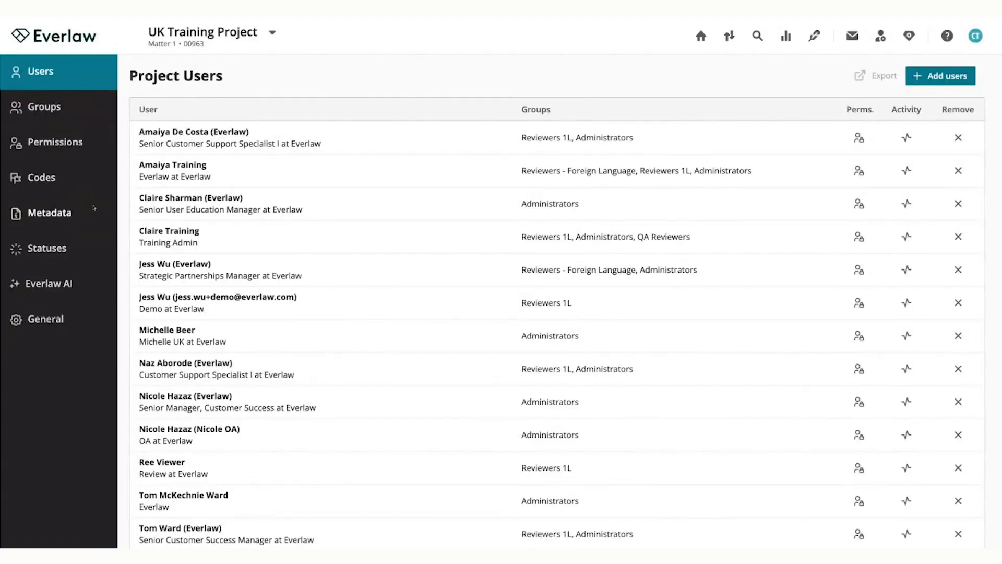
click(69, 318)
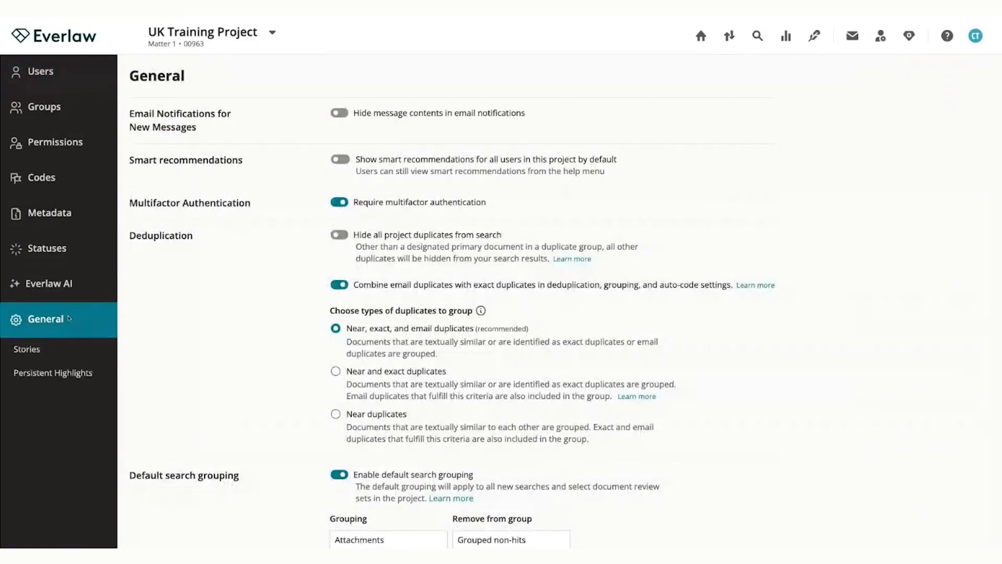
scroll(266, 299, down, 5)
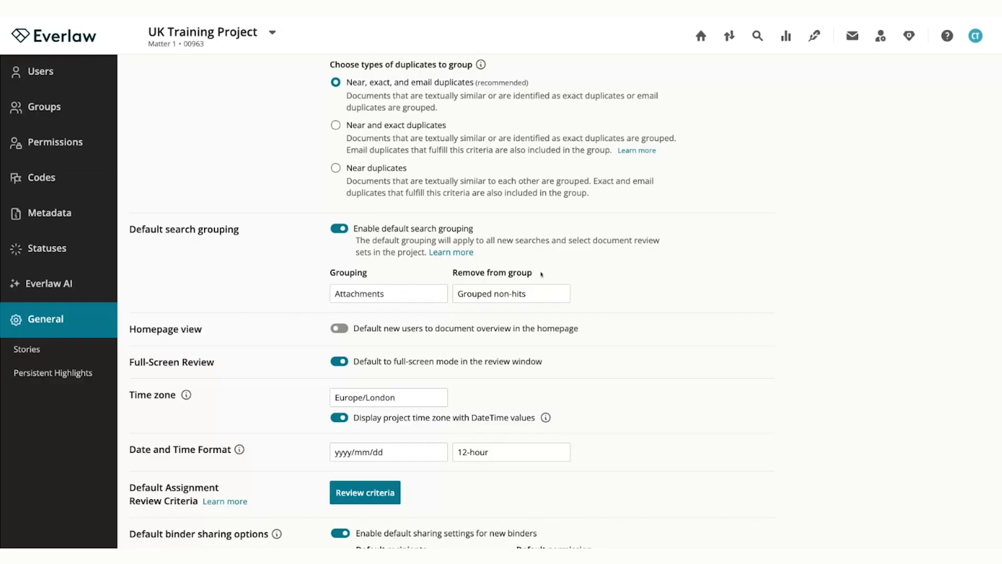
Step: Set the project's default search grouping to Email threads and remove Non-inclusive emails from the groups
click(403, 292)
click(412, 334)
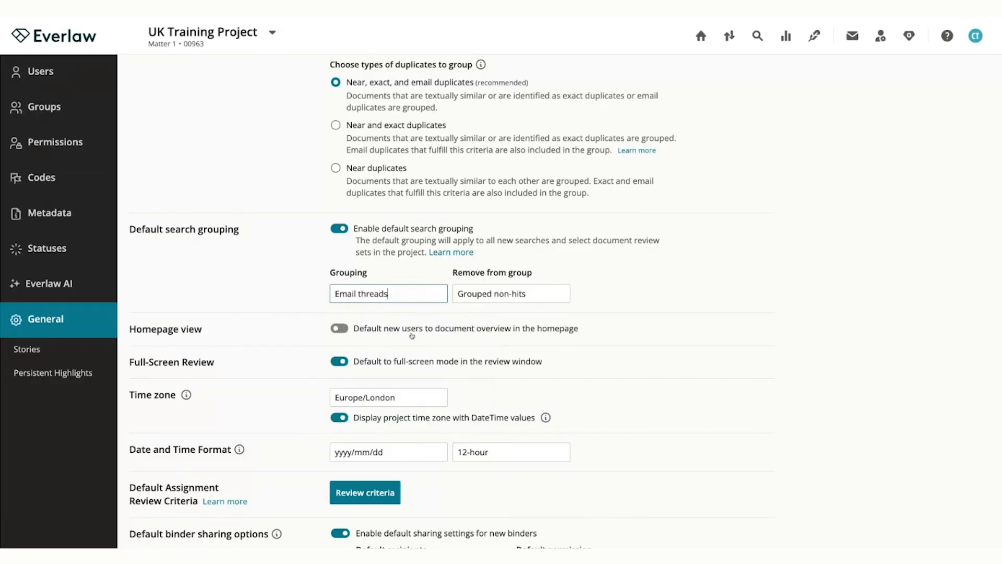
click(553, 299)
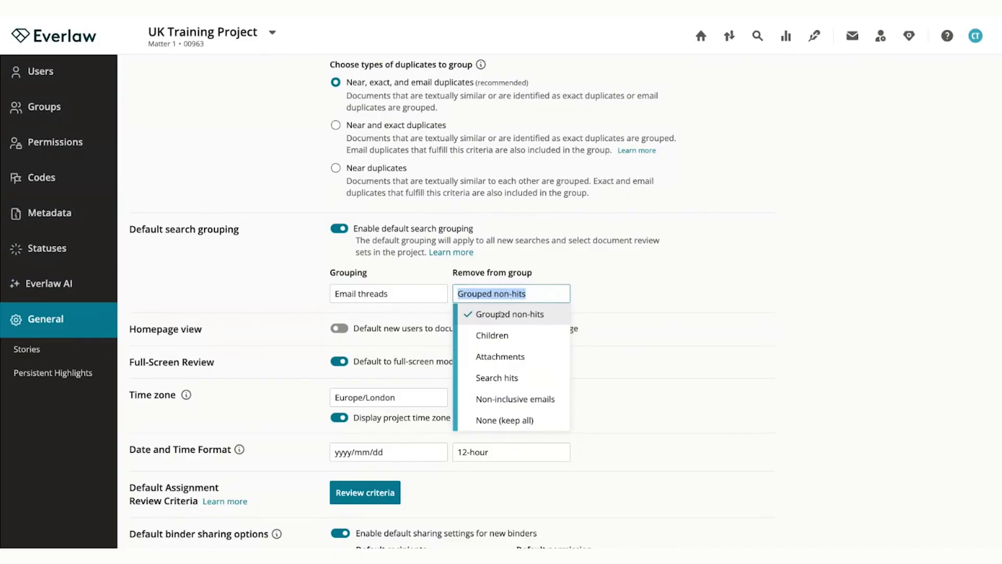
click(552, 400)
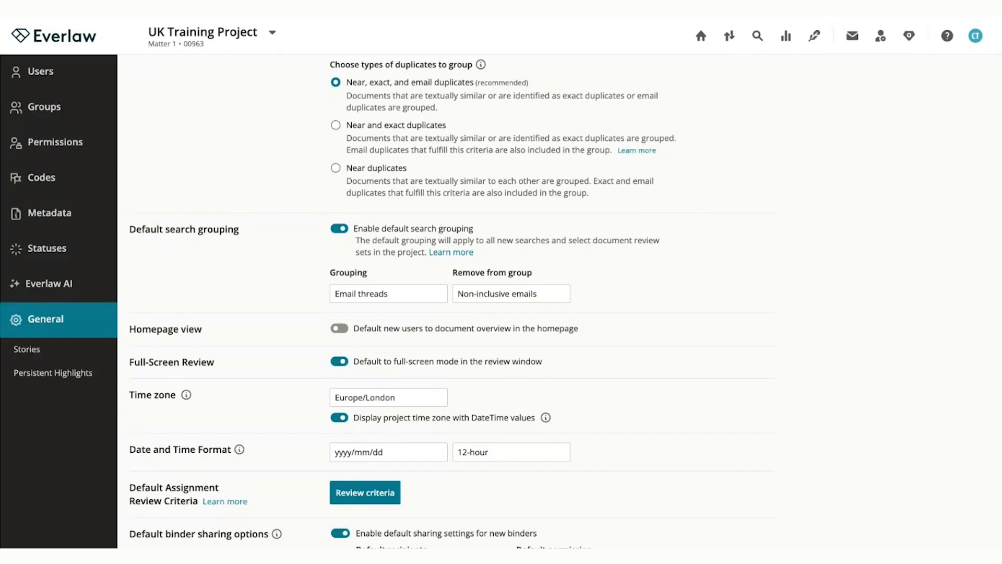
Step: Set the project's default search grouping to Attachments and remove Grouped non-hits from the groups
click(407, 294)
click(410, 314)
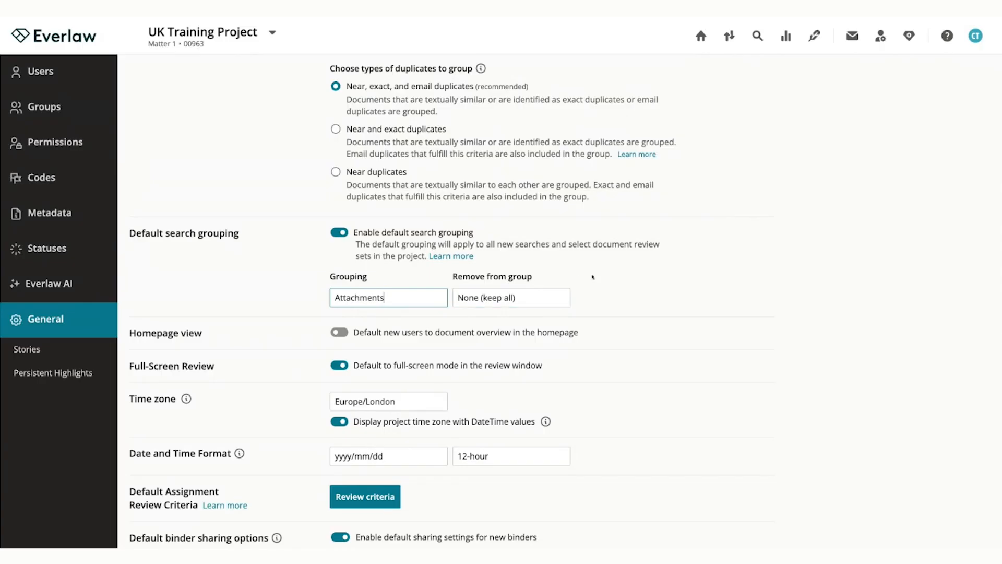
click(516, 297)
click(528, 320)
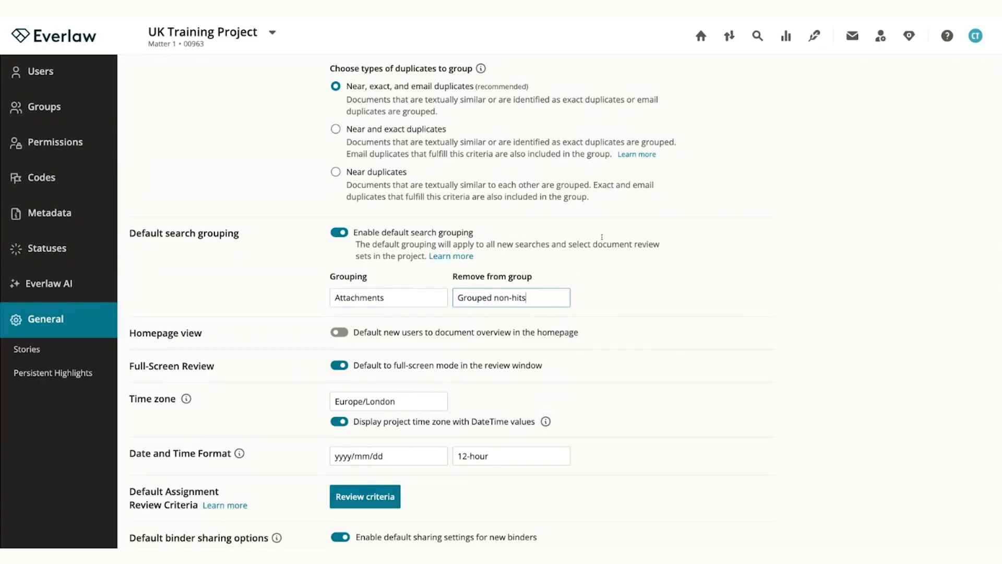
Step: Open the Review Set binder from the project homepage and check the details of its default grouping
click(701, 36)
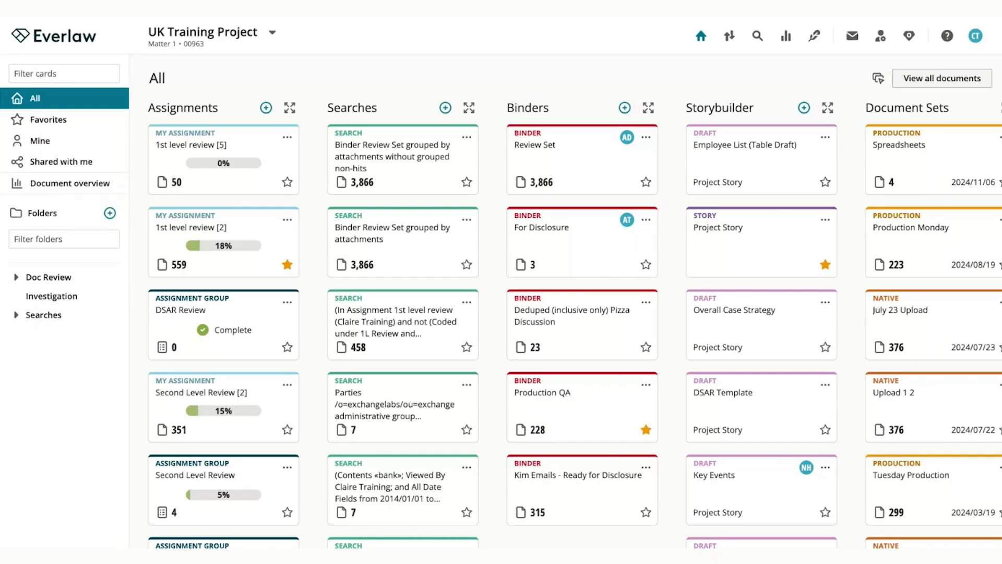
click(588, 166)
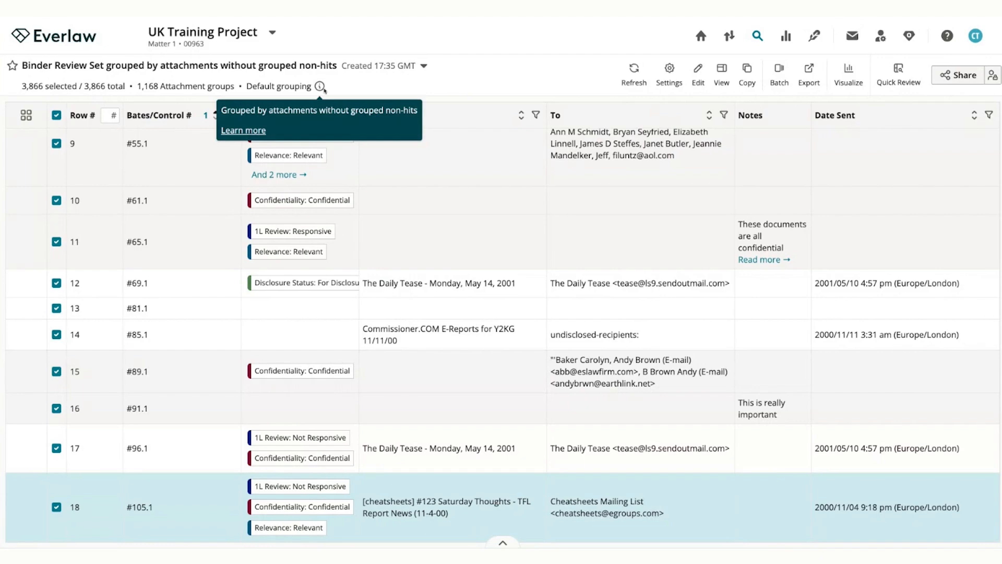
mouse_move(320, 86)
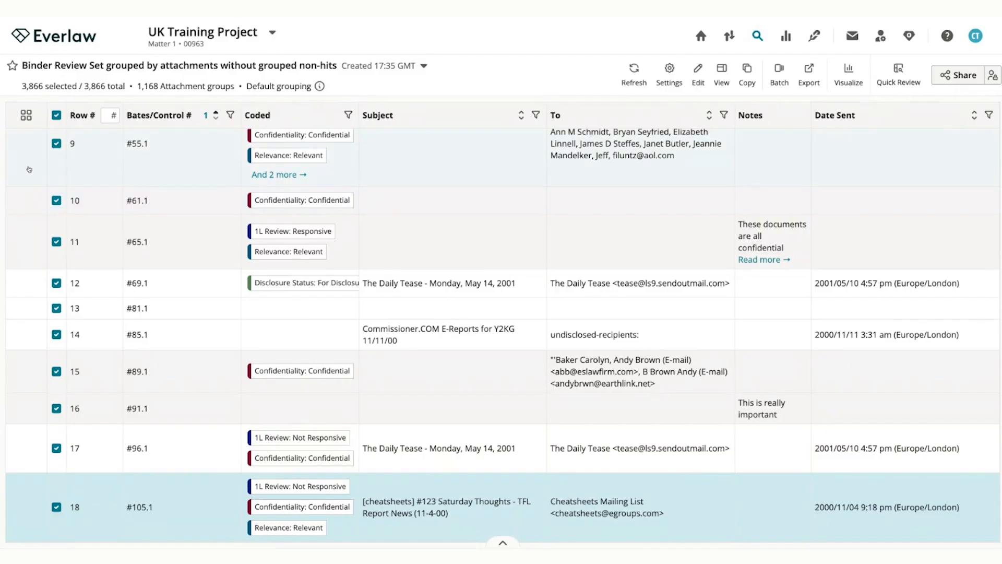
Step: Look through the binder's results table and expand the attachment group of the Energy Issues email
scroll(28, 138, down, 3)
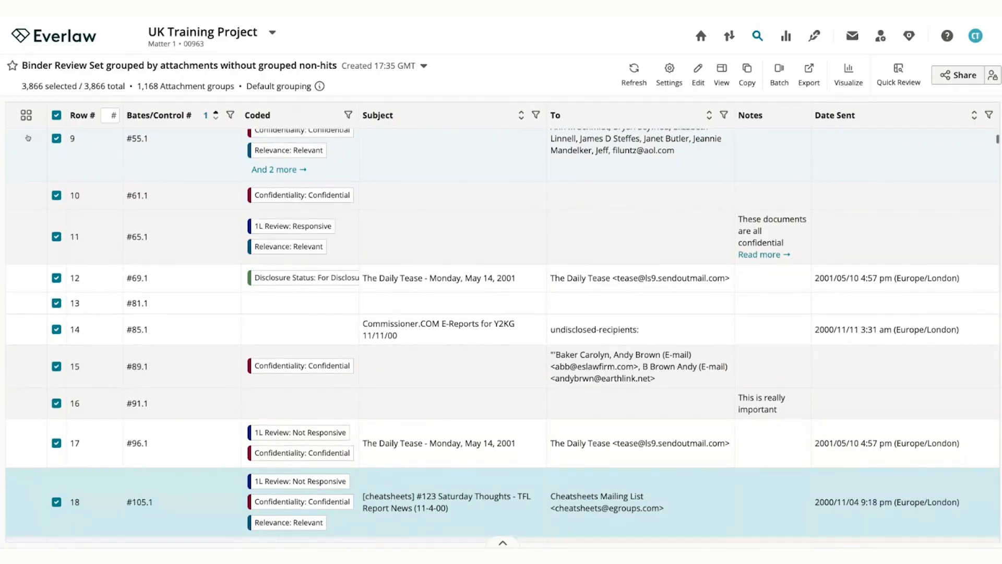
scroll(503, 339, down, 8)
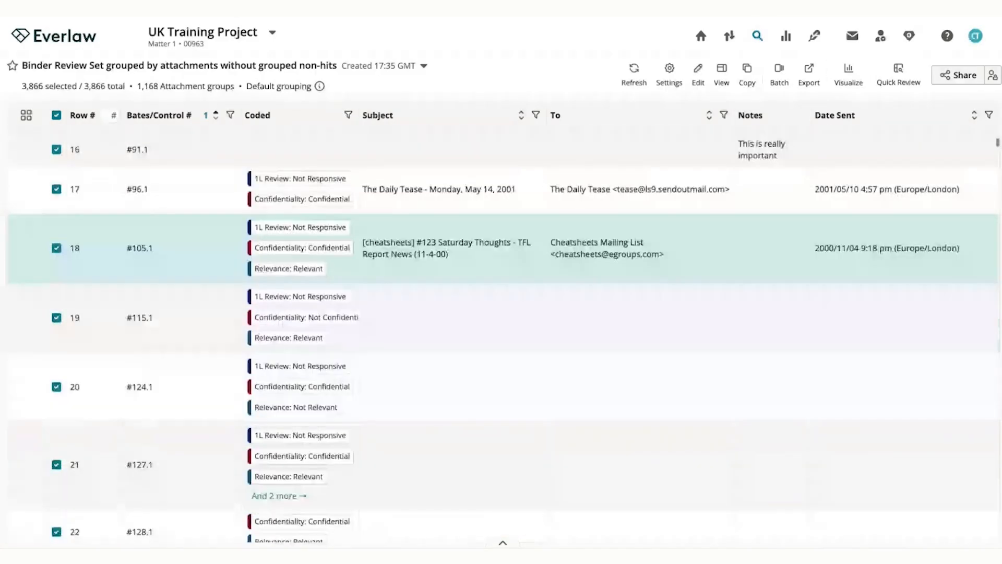
scroll(503, 313, down, 8)
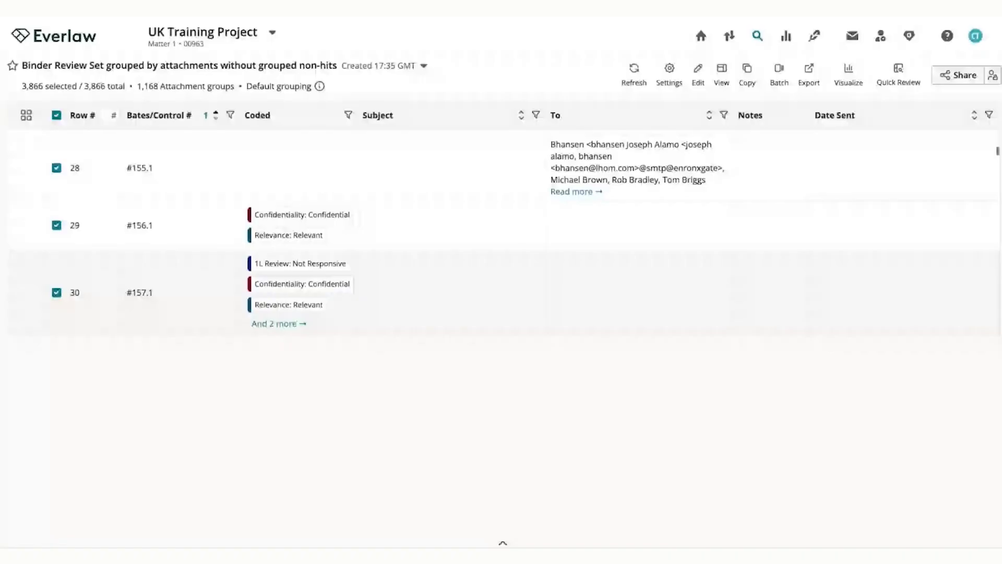
scroll(21, 262, down, 4)
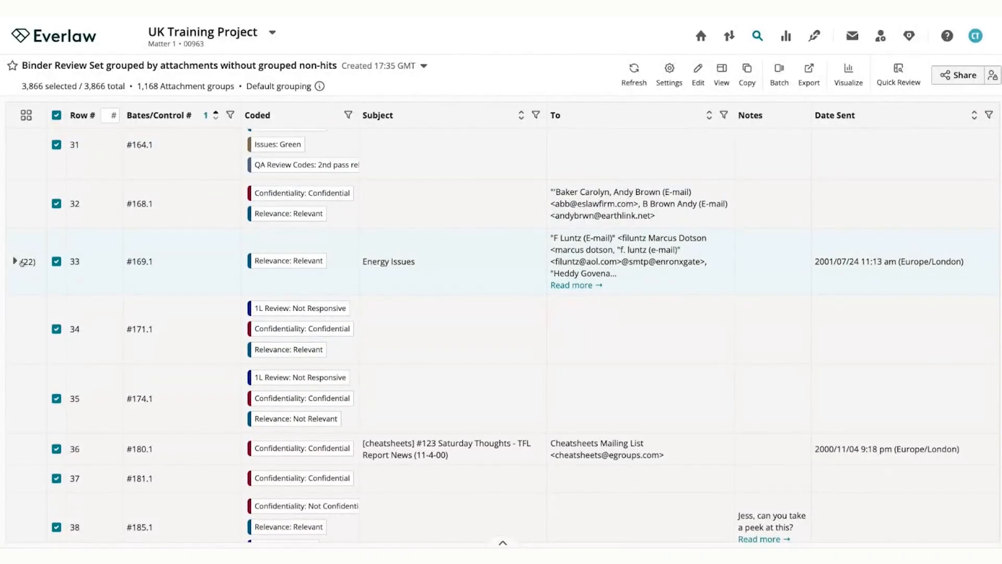
click(16, 262)
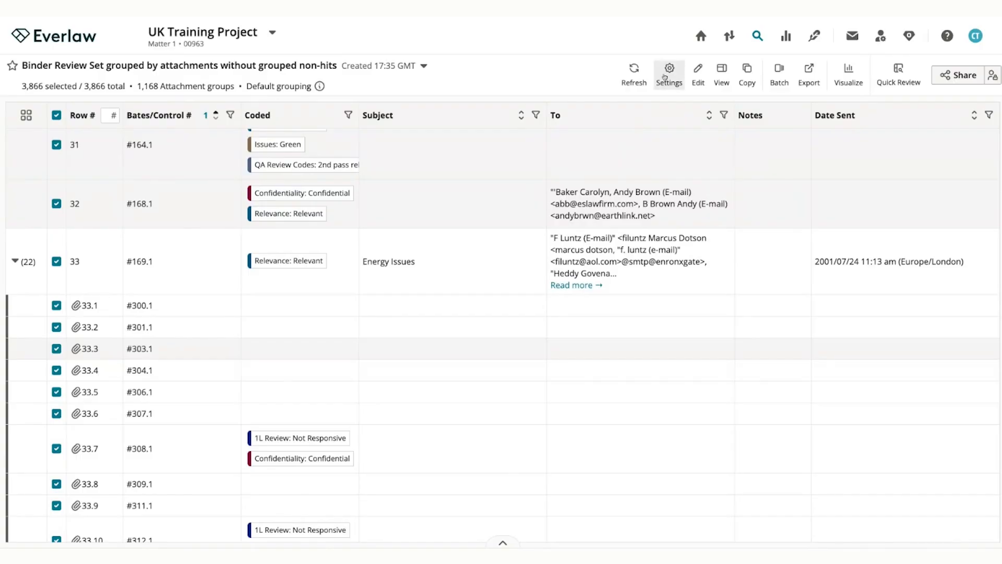
Step: Change the binder results' grouping to Near, exact, and email duplicates and save the search settings
click(664, 77)
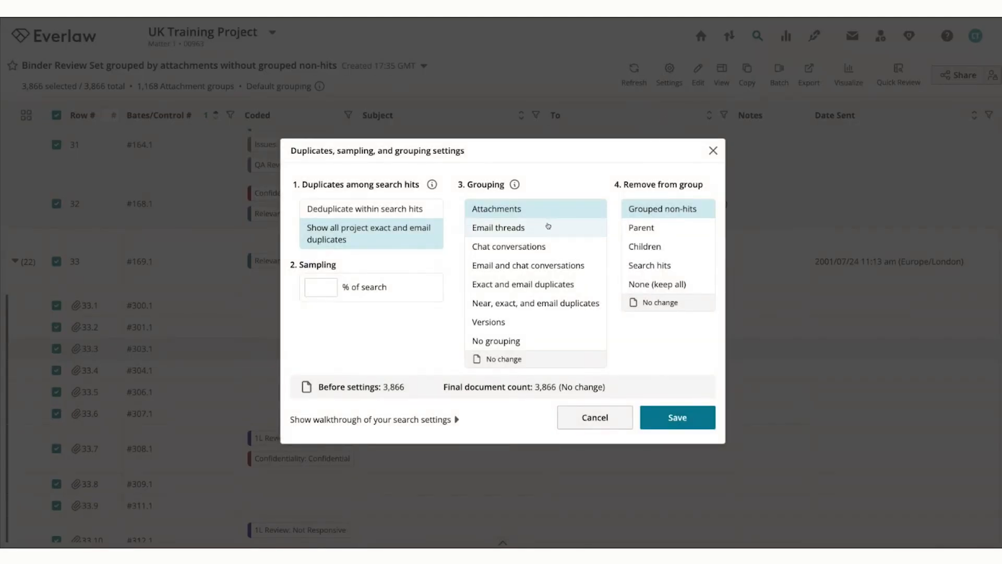
click(547, 303)
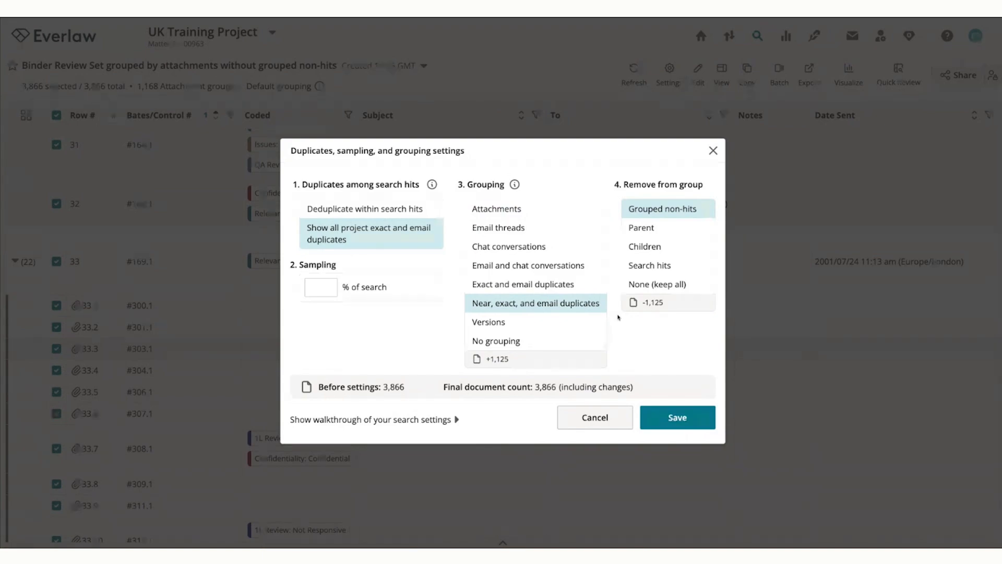
click(678, 418)
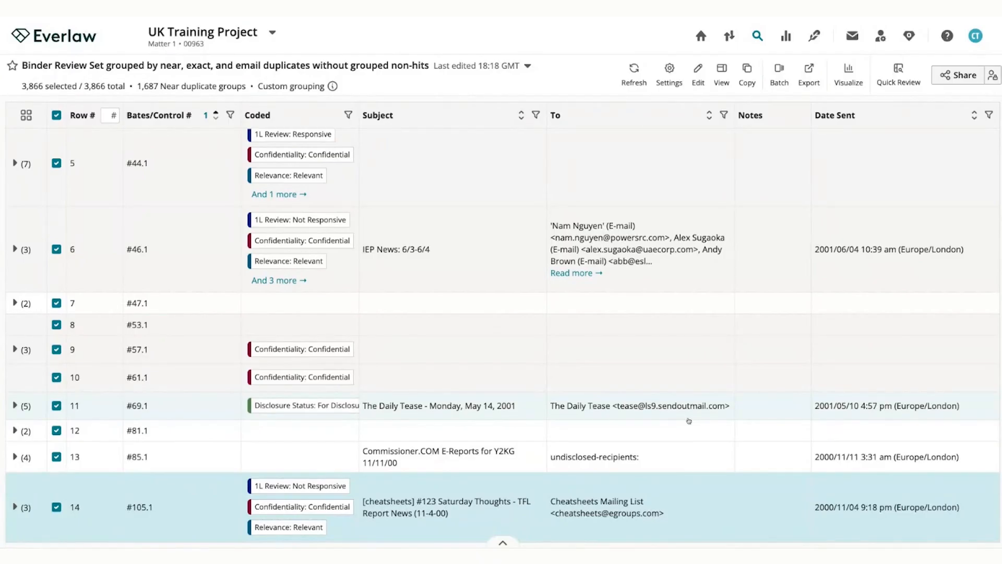
Step: Set the binder results' grouping to Attachments and save the search settings
click(669, 75)
click(504, 210)
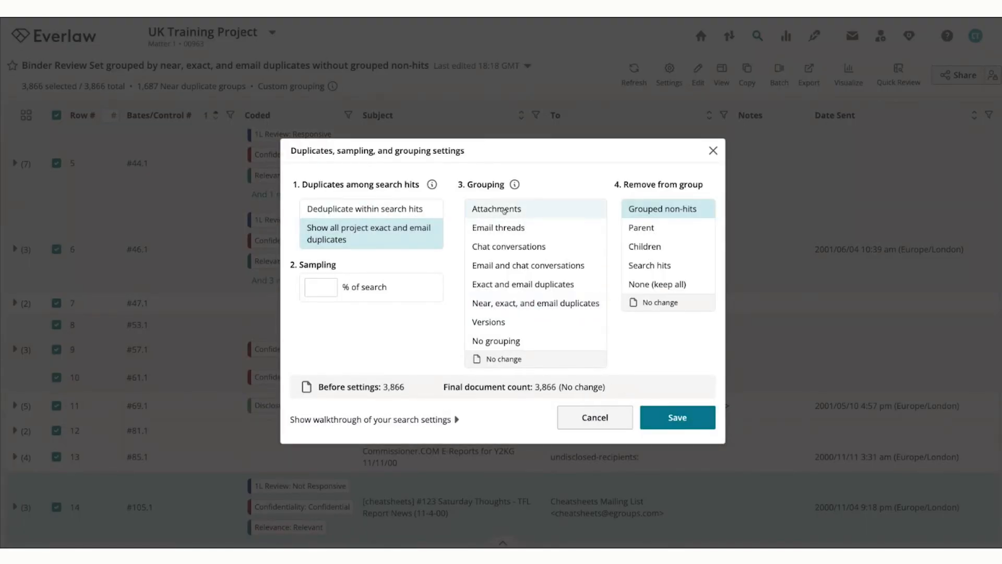
click(695, 418)
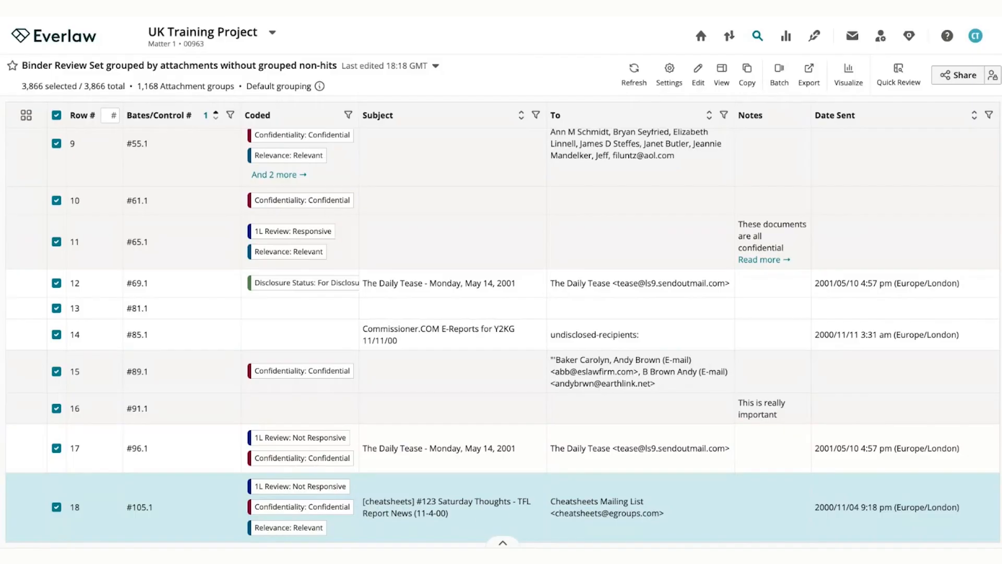
Step: Return to the project homepage and view all documents
click(701, 36)
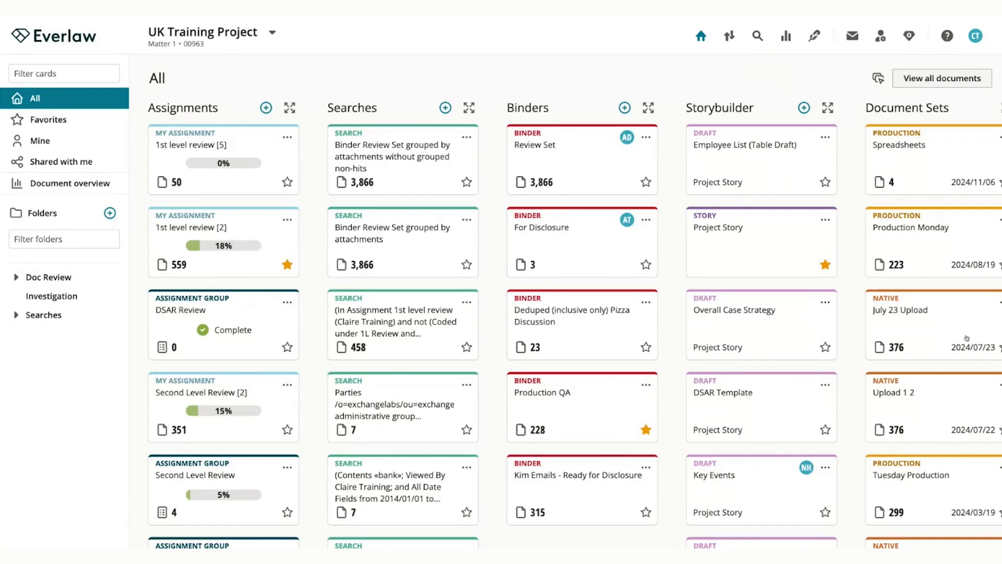
click(942, 79)
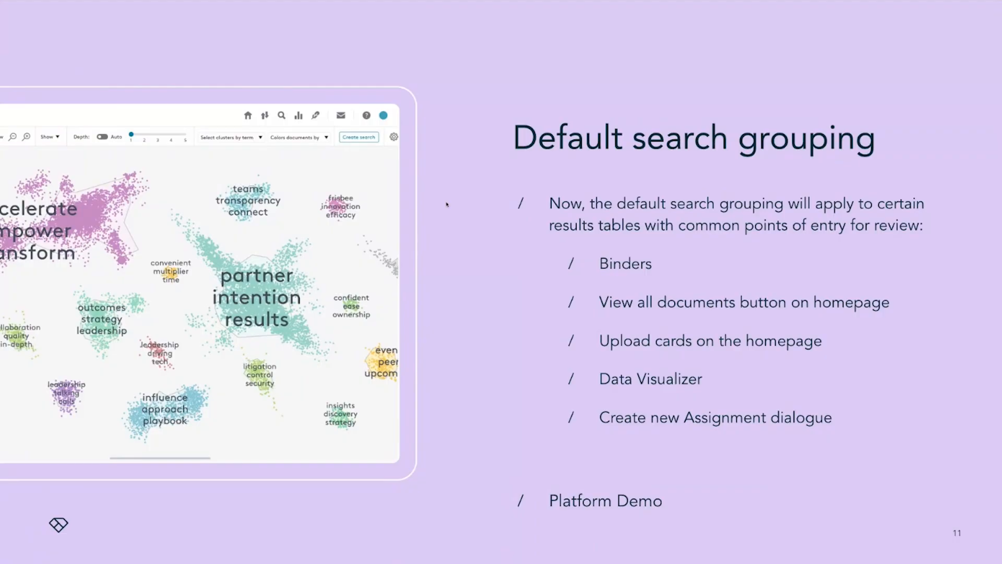
key(Right)
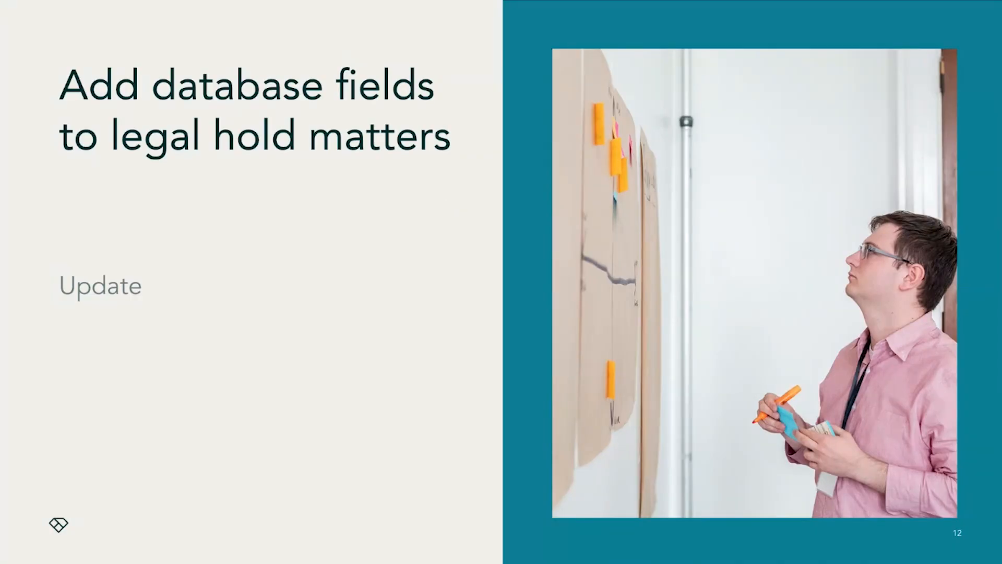
key(Right)
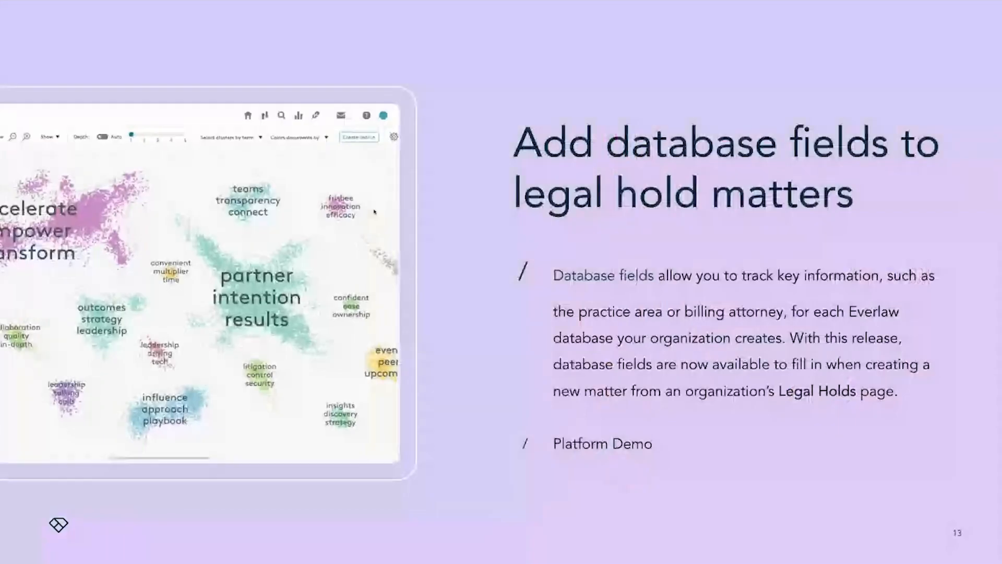